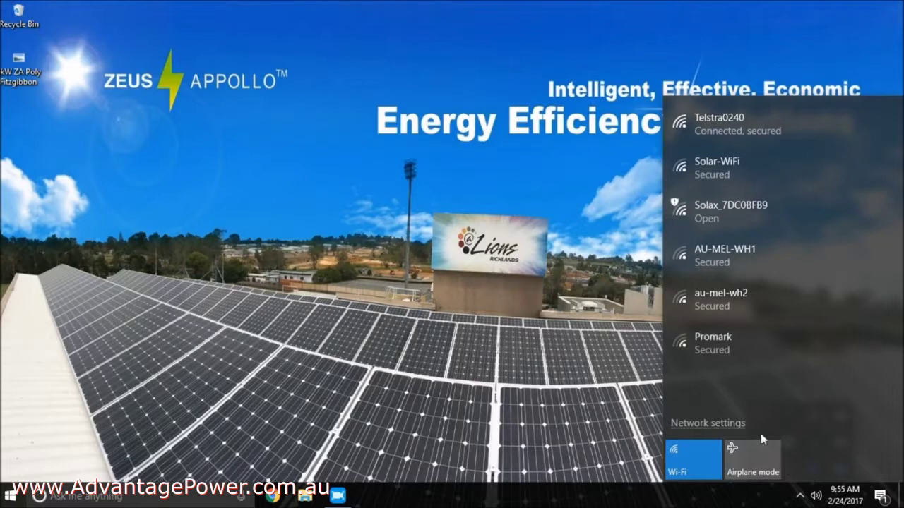
Join the Solar-WiFi network with its security key and allow the PC to be discoverable
left_click(772, 166)
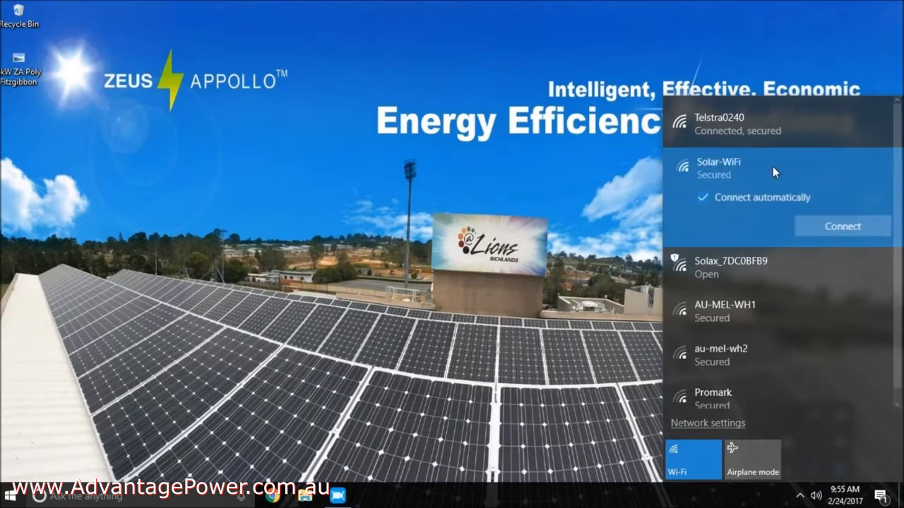
left_click(810, 228)
type("••")
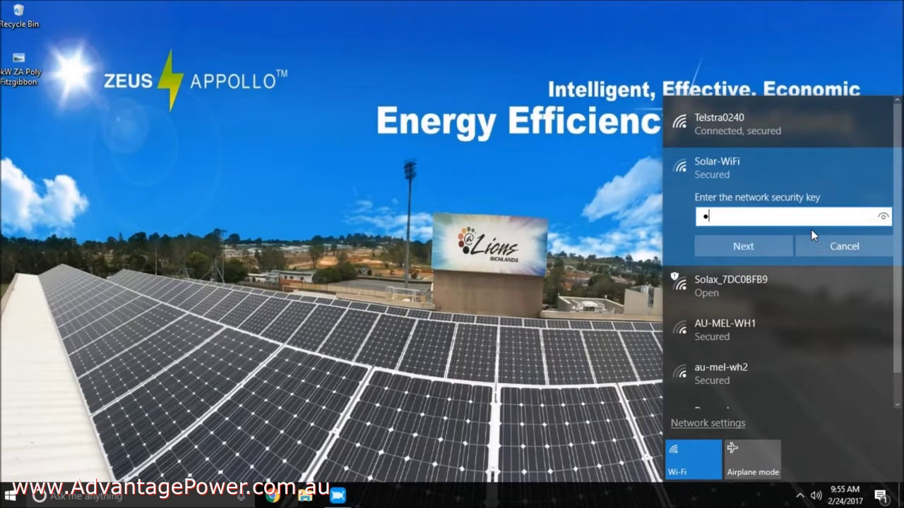
type("••••••")
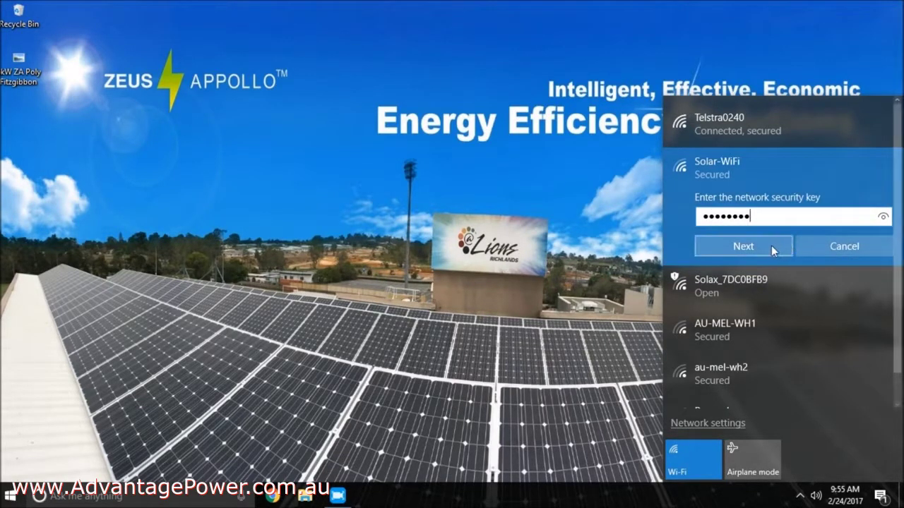
left_click(746, 251)
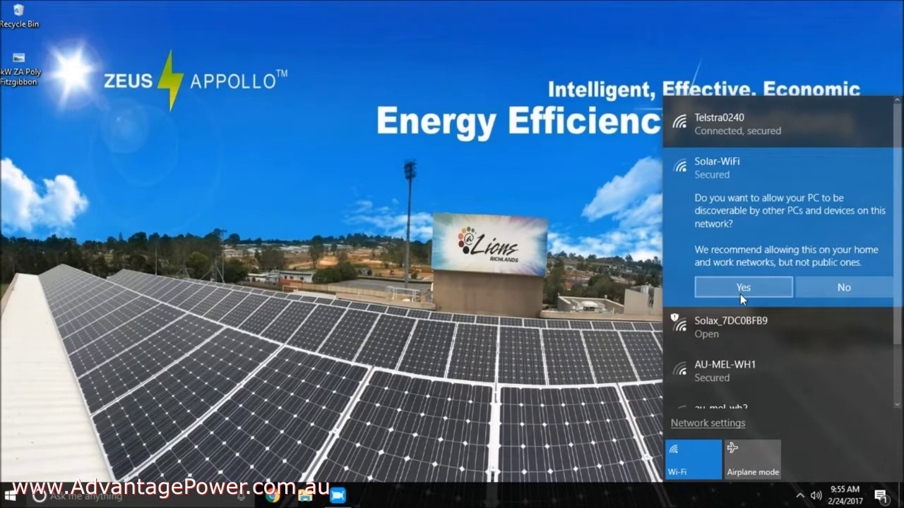
left_click(740, 294)
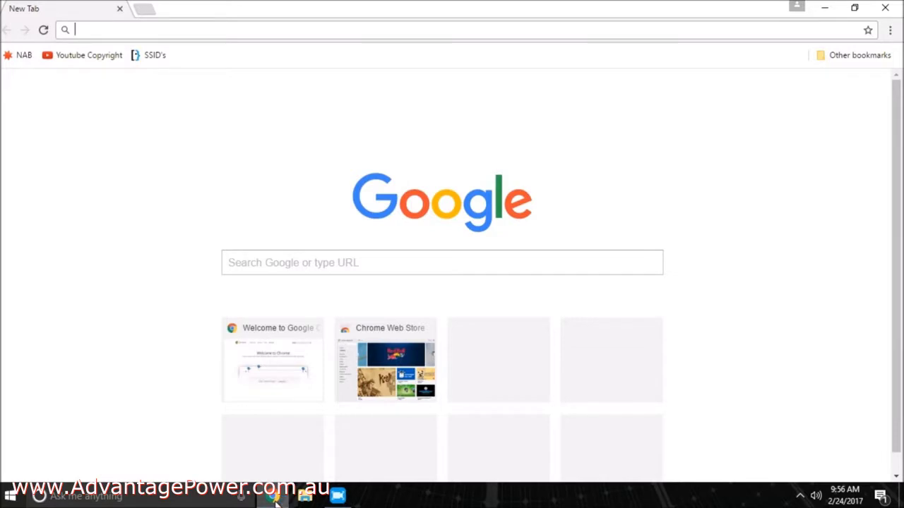
Load the inverter module's address 10.10.100.254 in Chrome, correcting the mistyped last digit
left_click(257, 35)
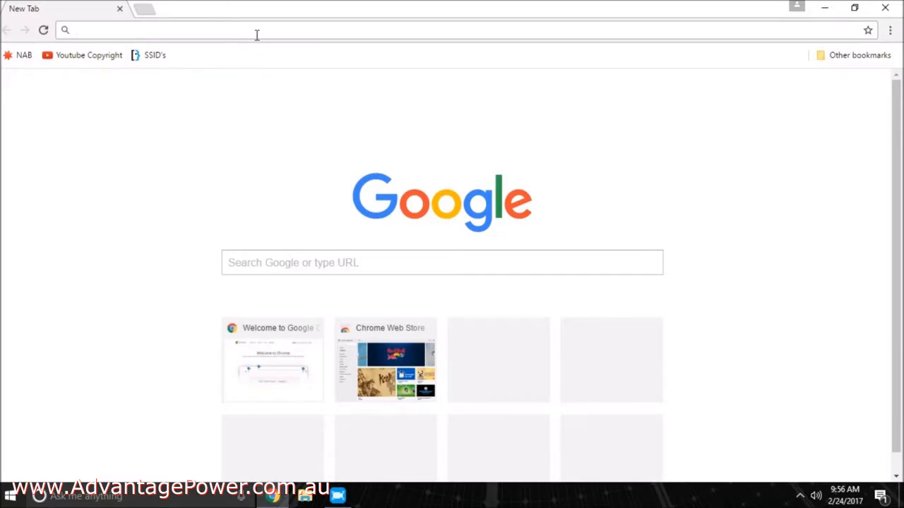
type("10")
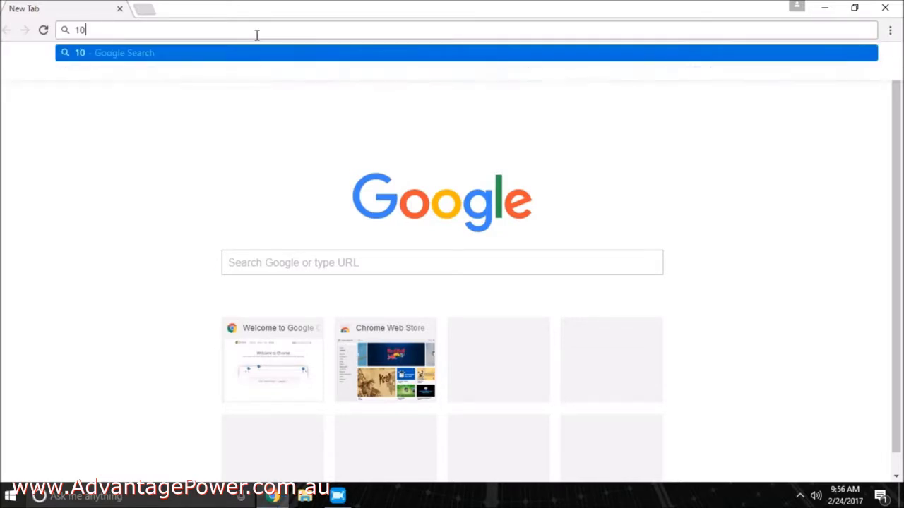
type(".10.10.1")
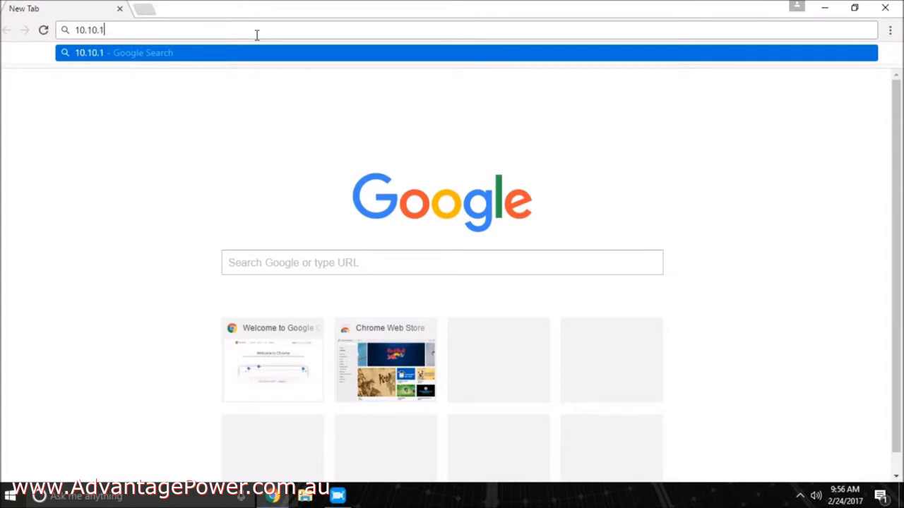
type("0.253")
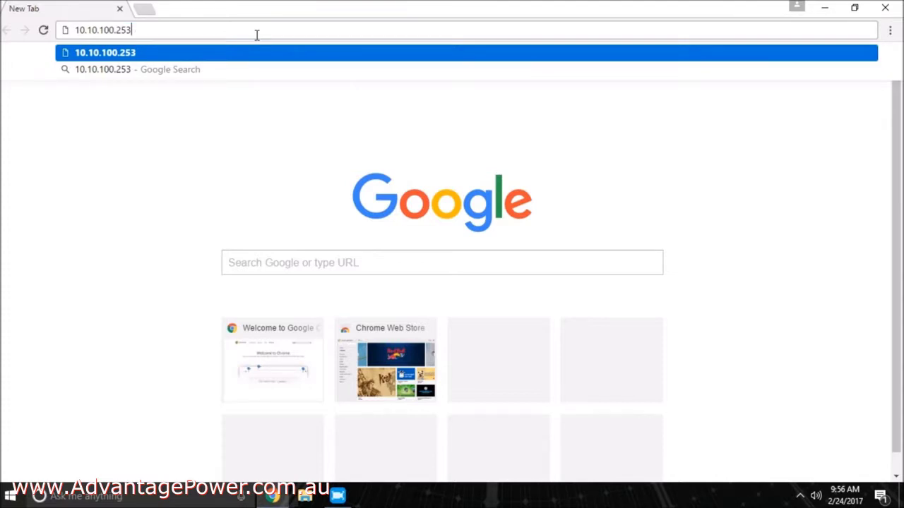
key("BackSpace")
type("4")
key("Return")
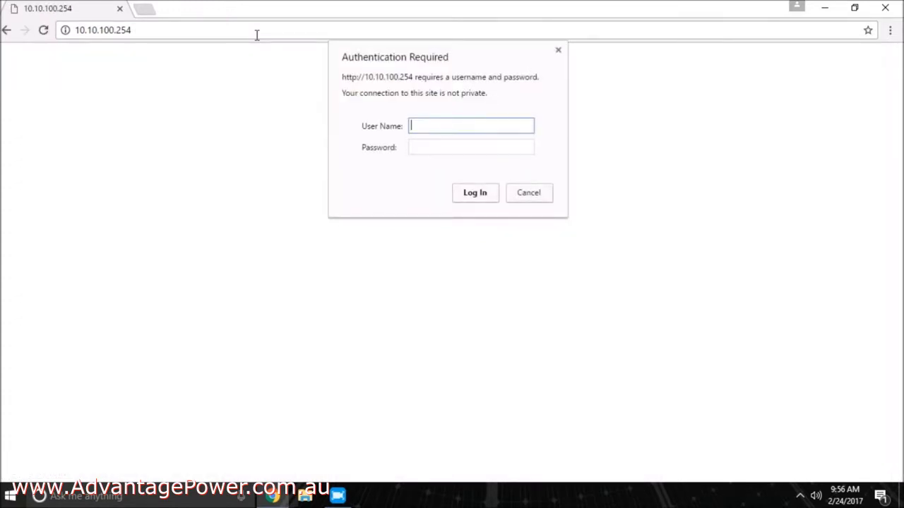
Log in to the Wi-Fi module's web config with the admin username and password
type("admin")
left_click(450, 149)
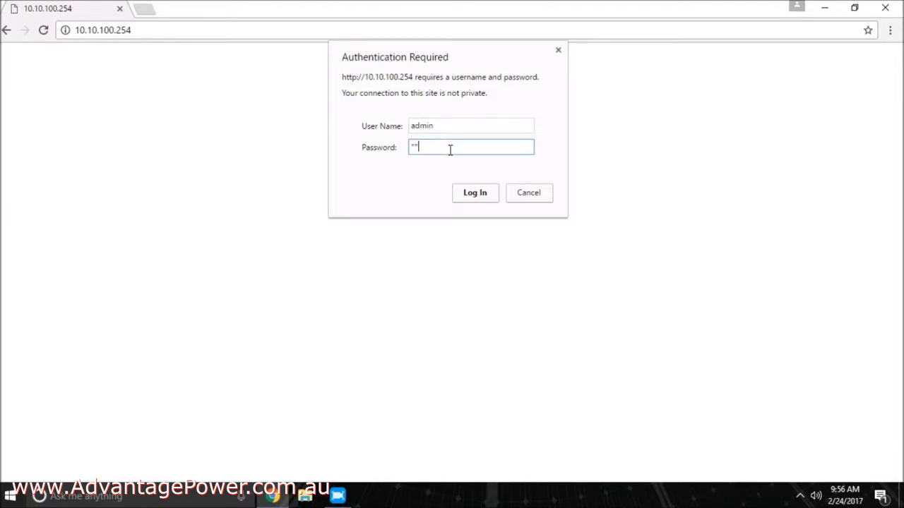
left_click(470, 198)
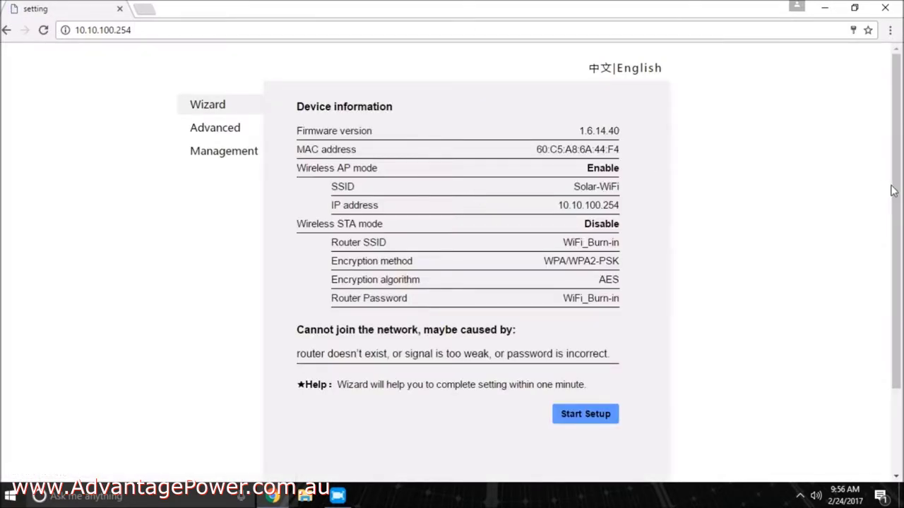
scroll(895, 190, "down", 1)
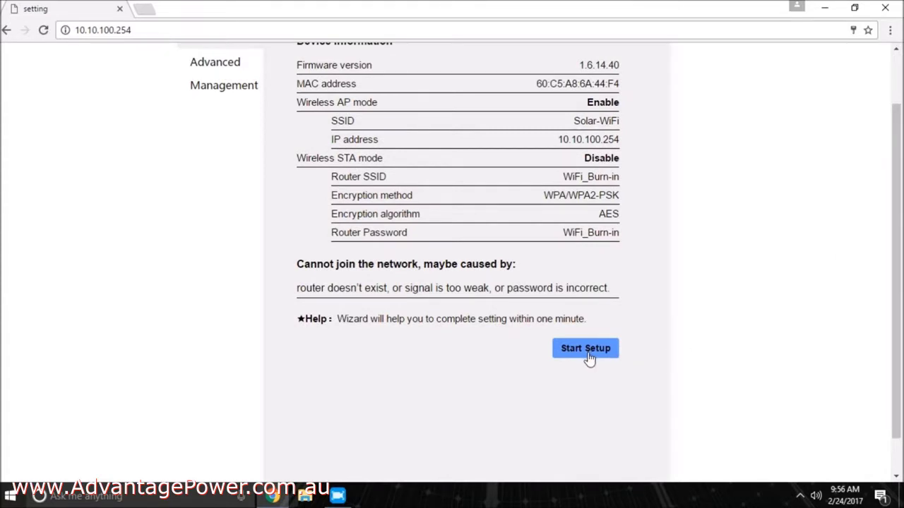
left_click(590, 358)
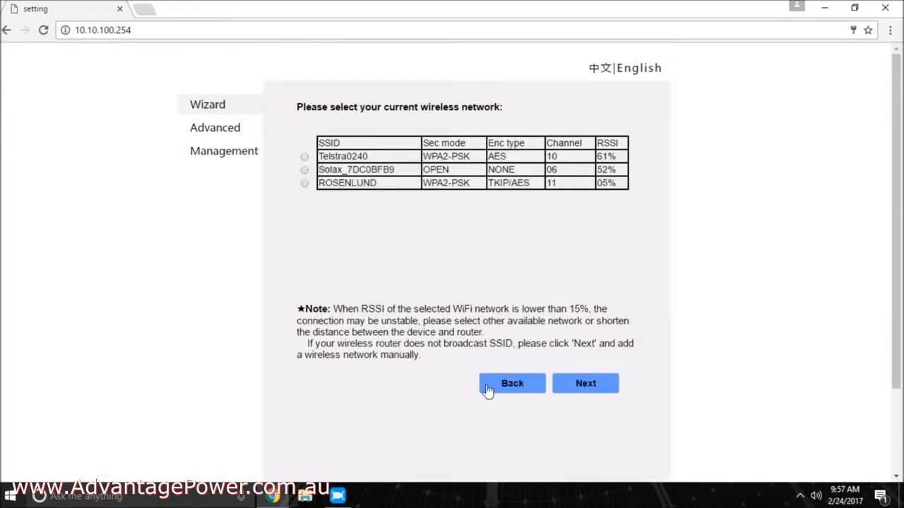
Set the module to join Telstra0240 with the router password, then apply the configuration
left_click(305, 156)
left_click(575, 387)
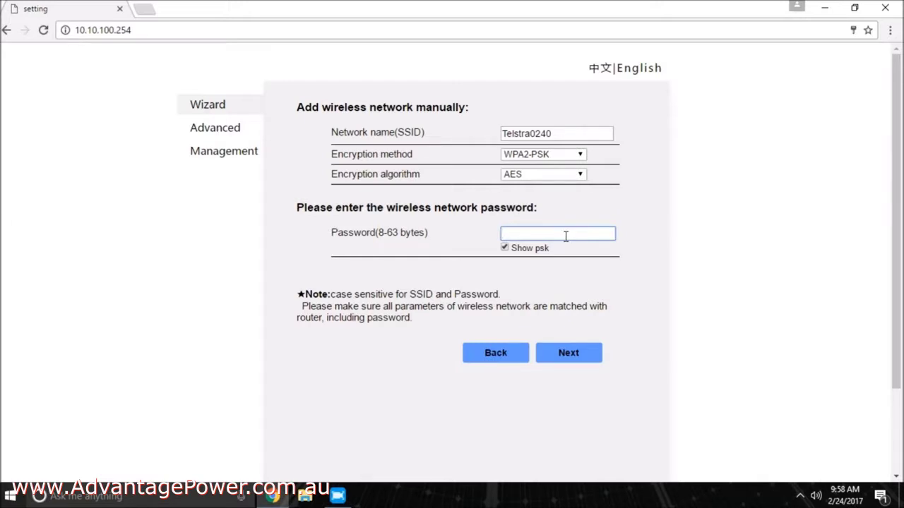
left_click(555, 355)
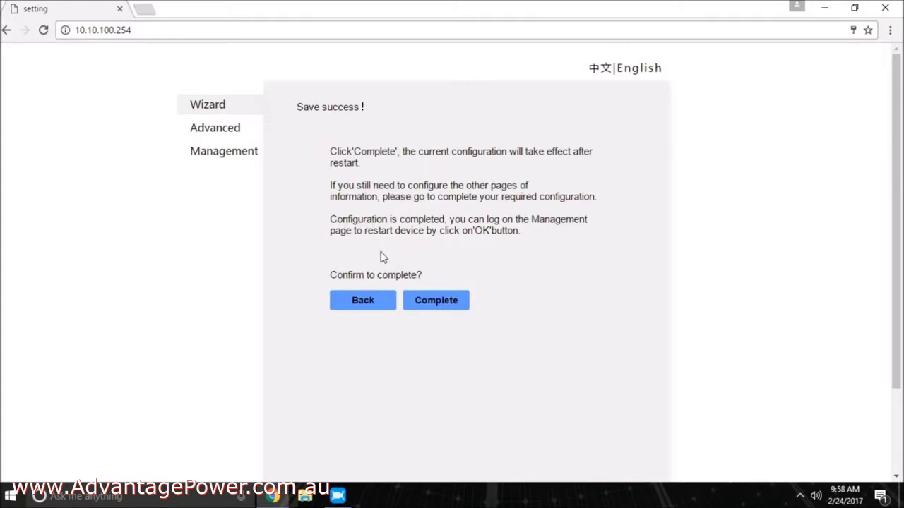
left_click(435, 301)
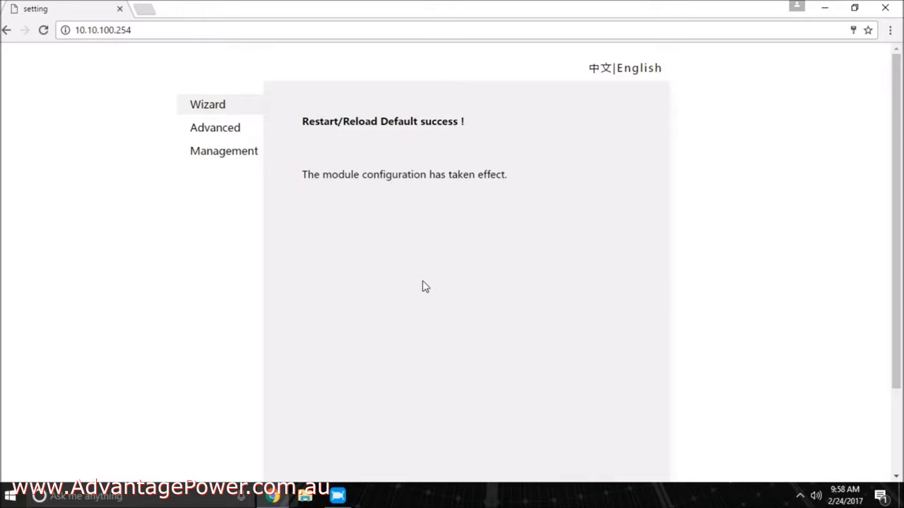
Reconnect the PC to the Telstra0240 Wi-Fi network and close the network list
left_click(801, 498)
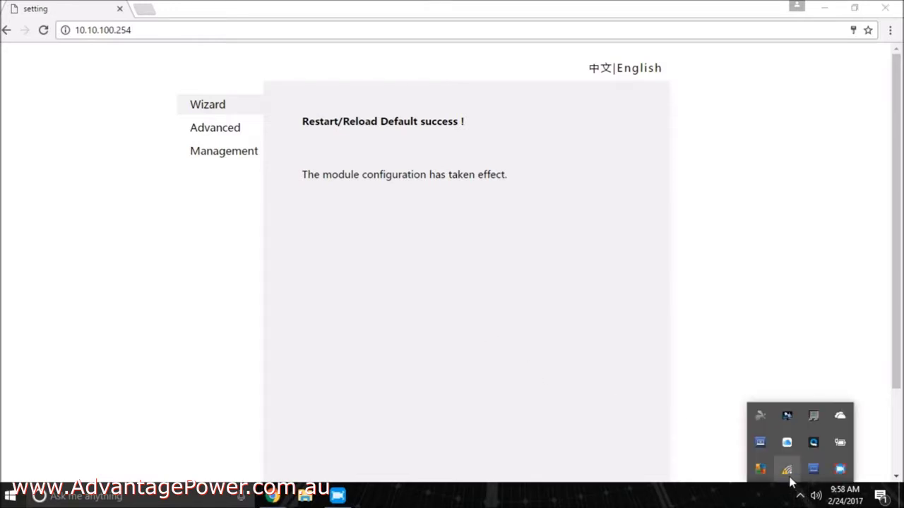
left_click(788, 473)
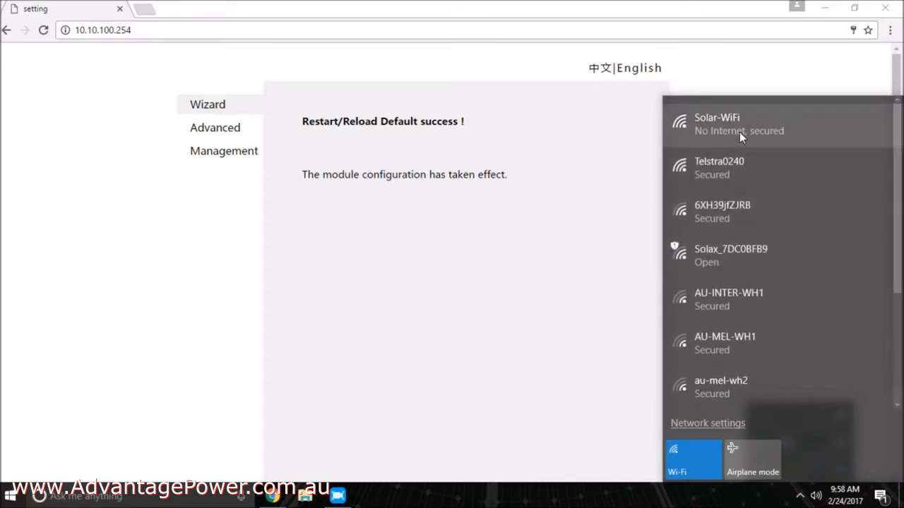
left_click(715, 175)
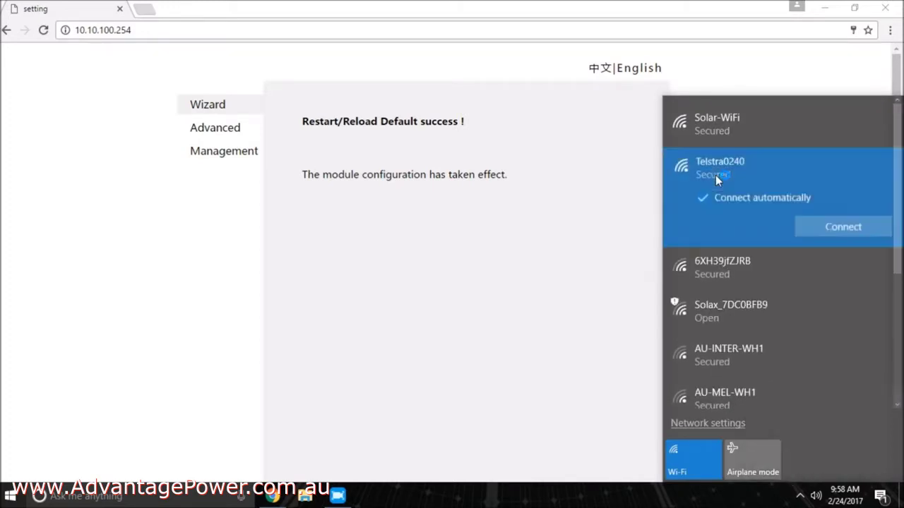
left_click(821, 233)
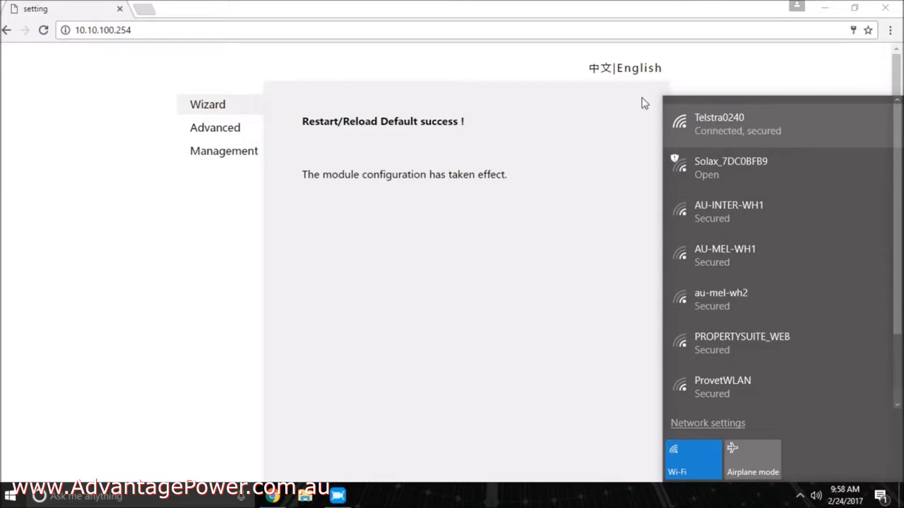
left_click(428, 2)
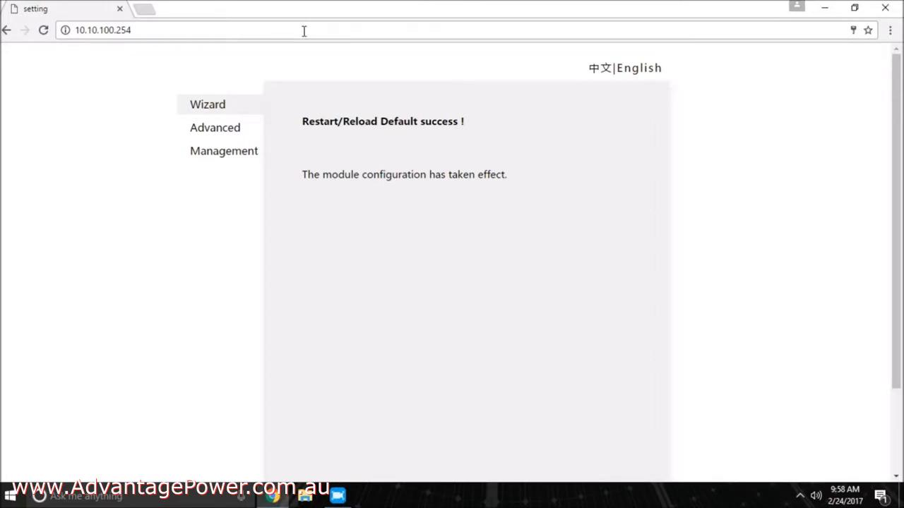
left_click(304, 31)
Enter the portal address z21monitoring.zeusappollo.com in Chrome's address bar
type("z21")
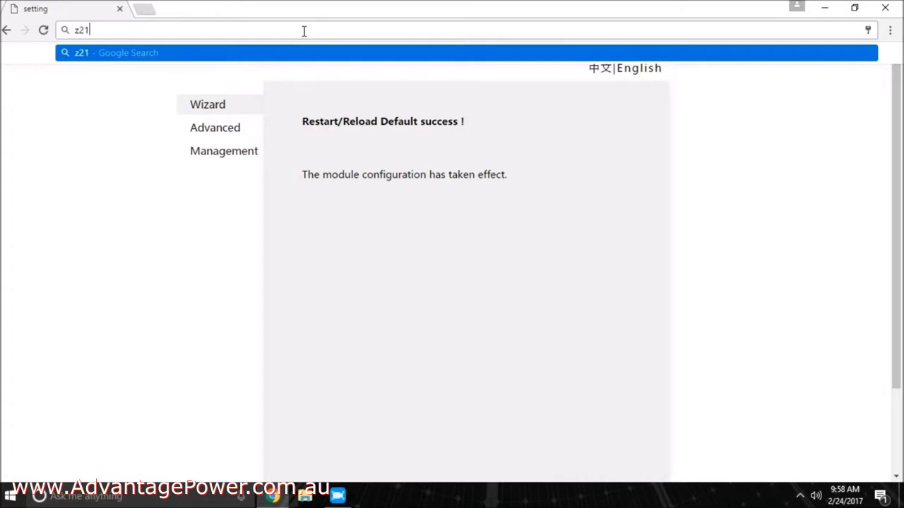
type("monitoring.zeusap")
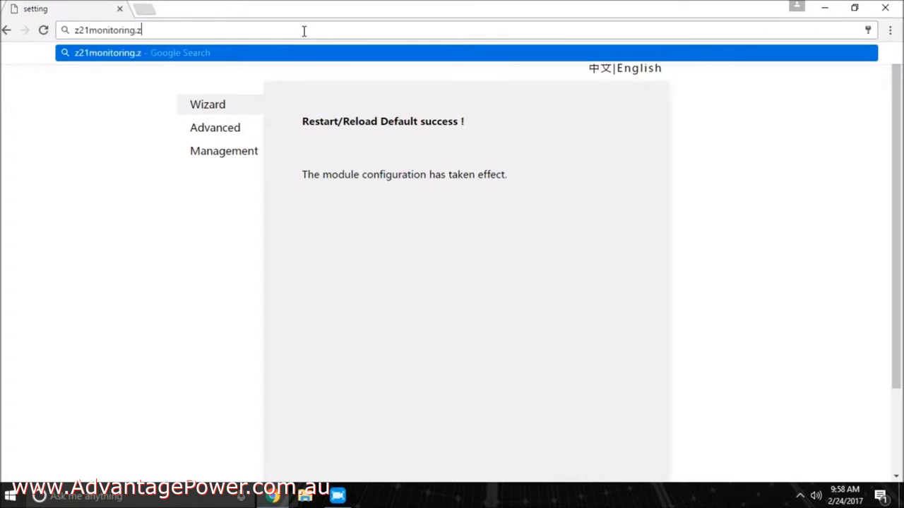
type("pollo.com")
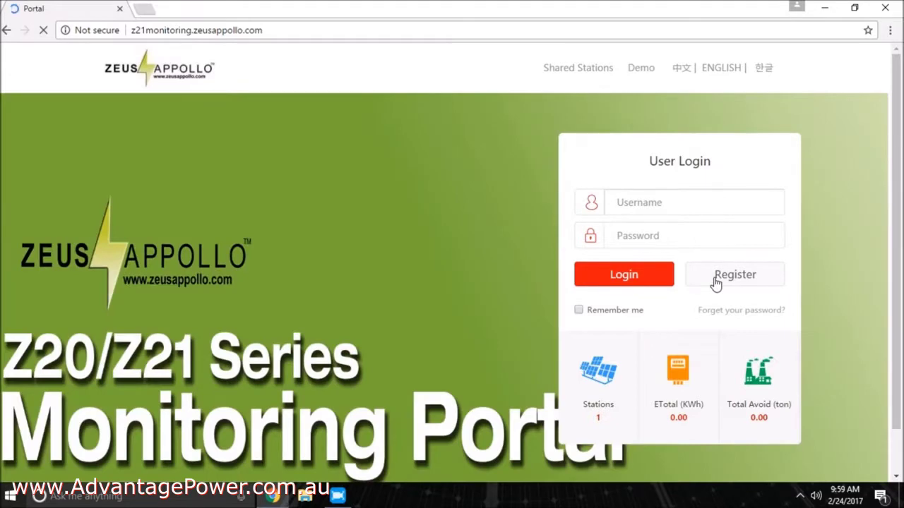
Register a Terminal User account with a username, e-mail address and confirmed password
left_click(716, 283)
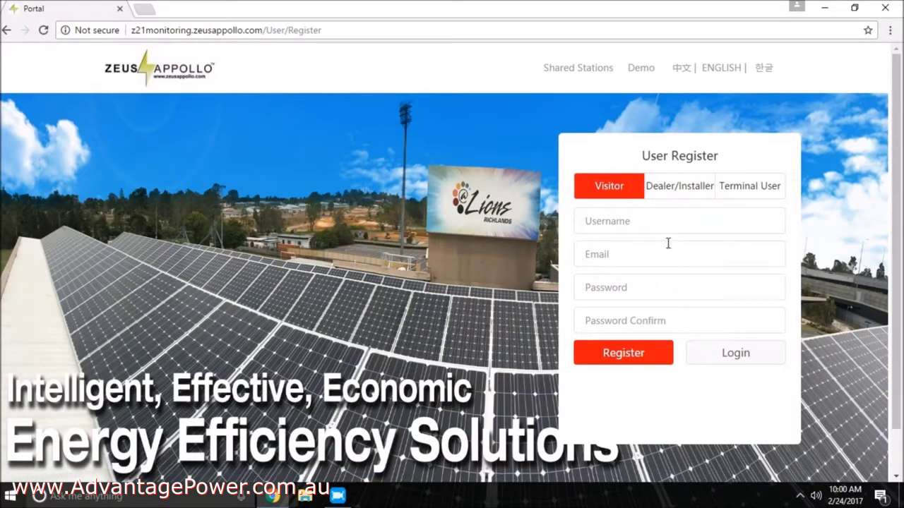
left_click(732, 201)
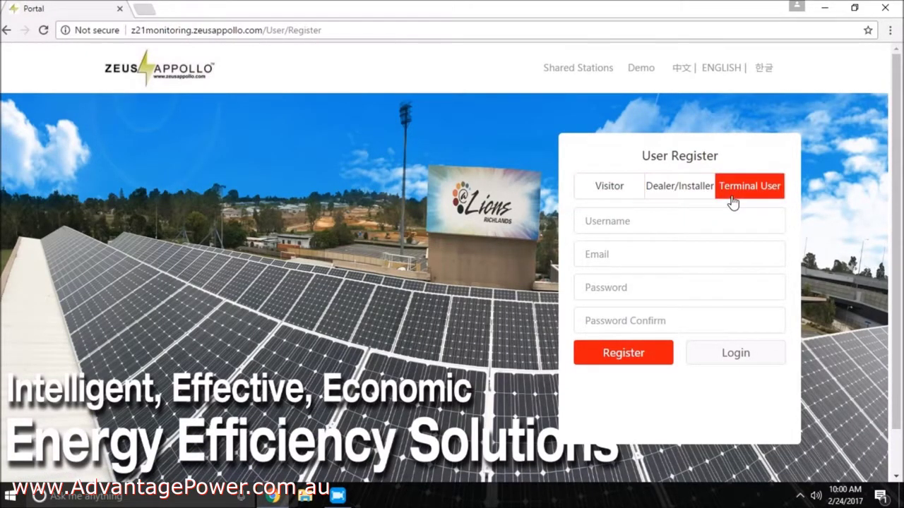
left_click(684, 219)
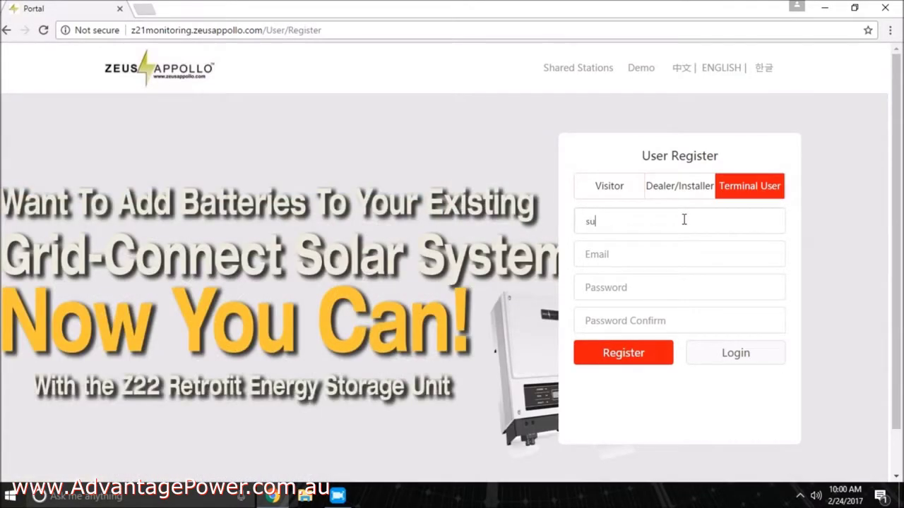
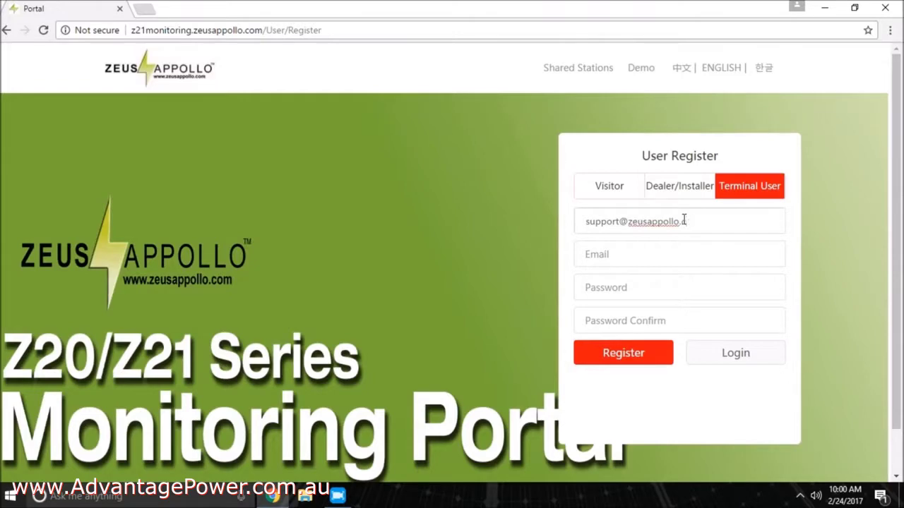
left_click(685, 250)
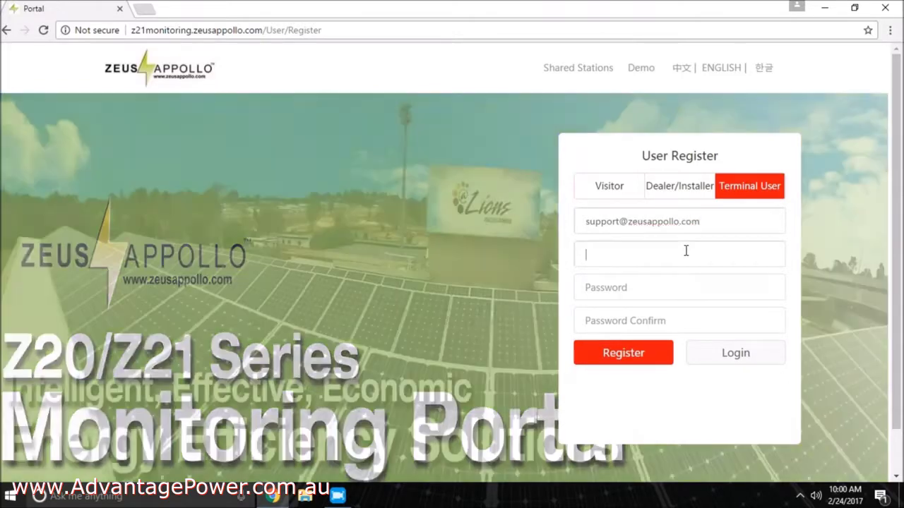
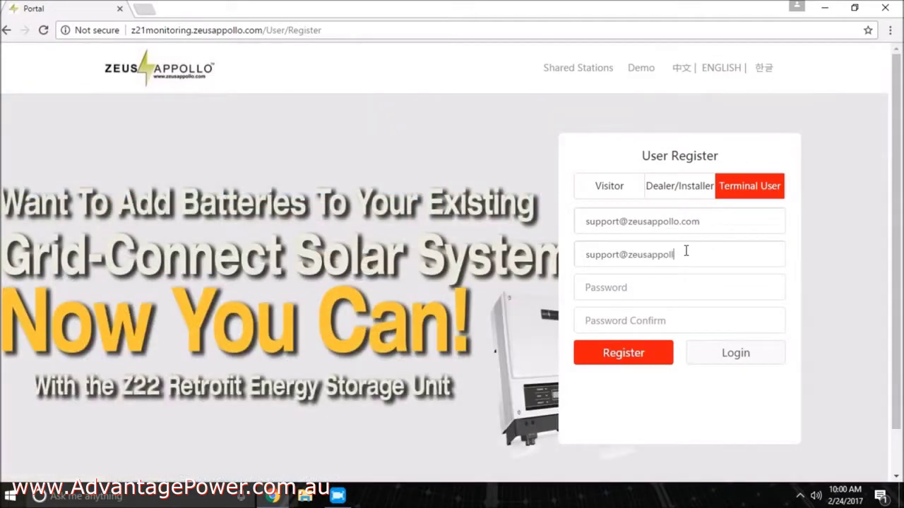
left_click(676, 287)
type("•••••••••")
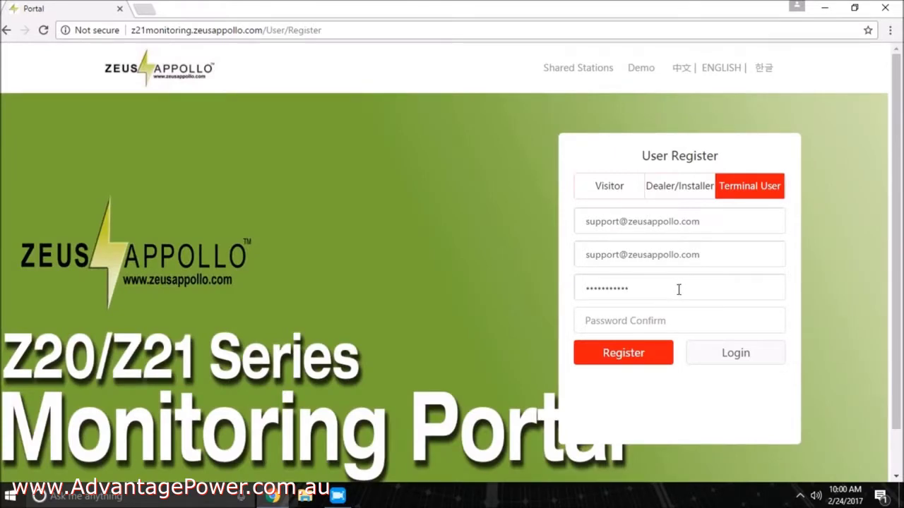
left_click(659, 326)
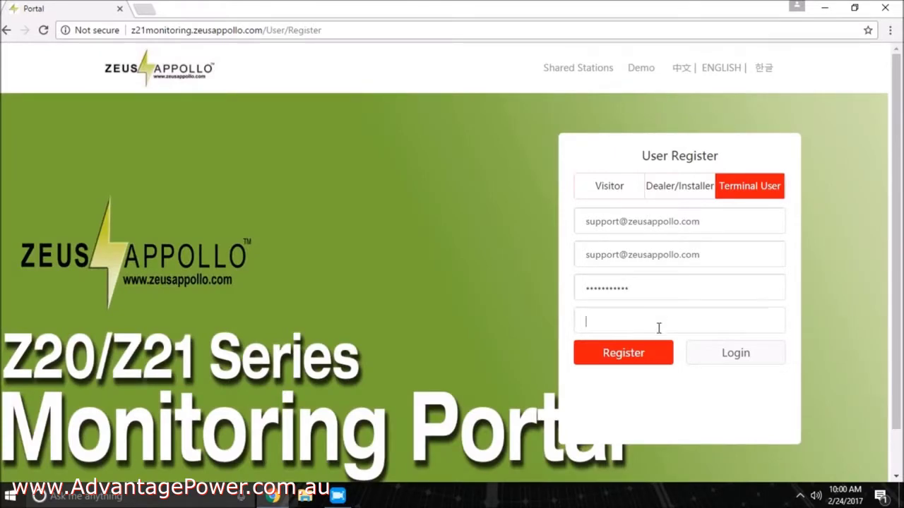
type("••••••••••")
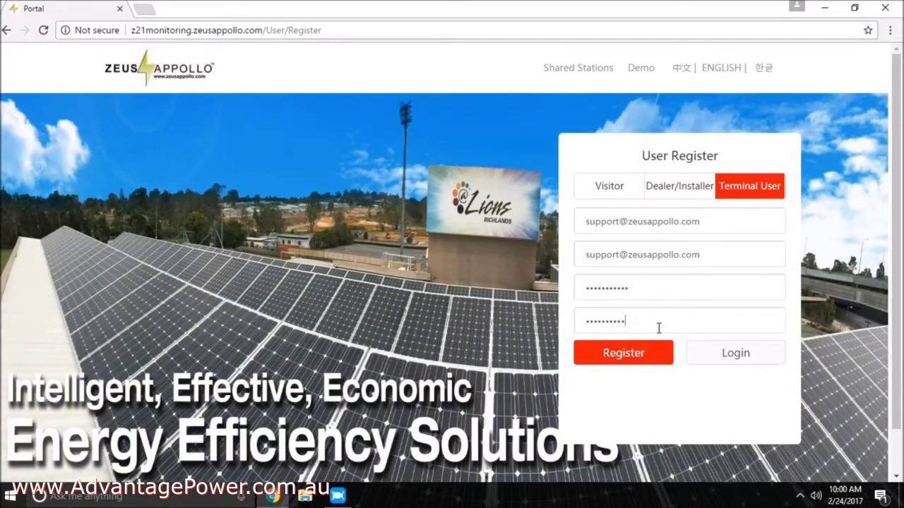
left_click(623, 353)
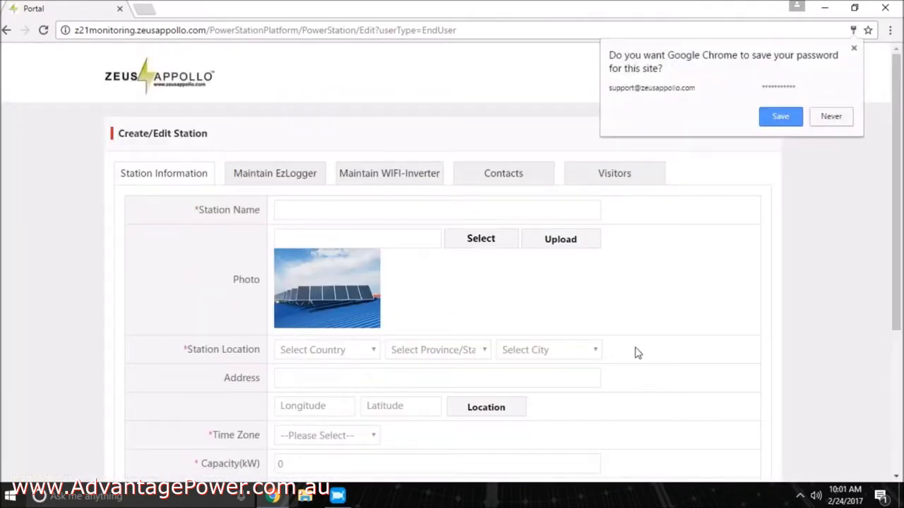
Decline Chrome's password saving and name the station 'Zeus Appollo Brisbane'
left_click(567, 177)
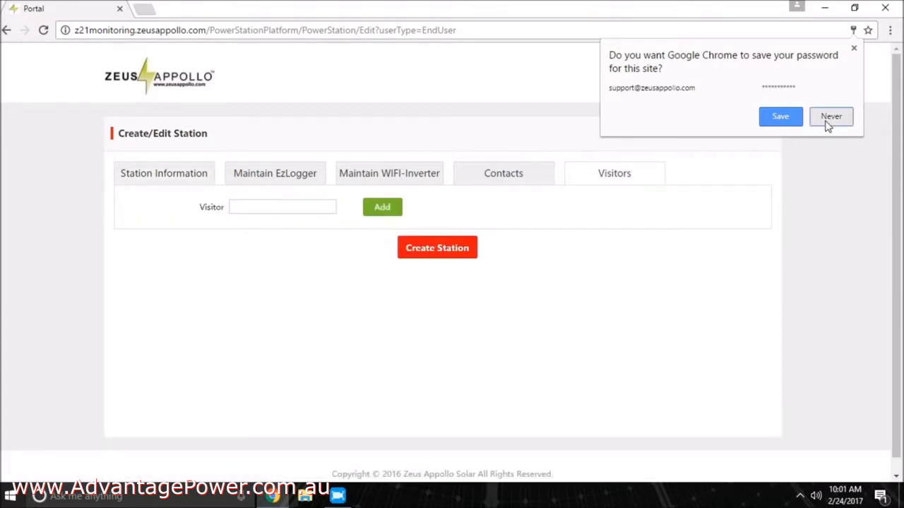
left_click(827, 125)
left_click(180, 185)
left_click(288, 207)
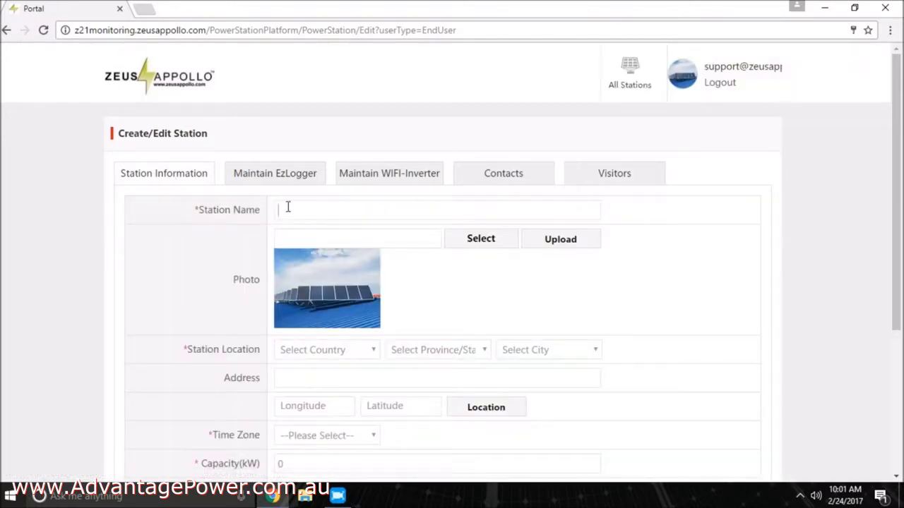
type("Zeus Appollo Brisbane")
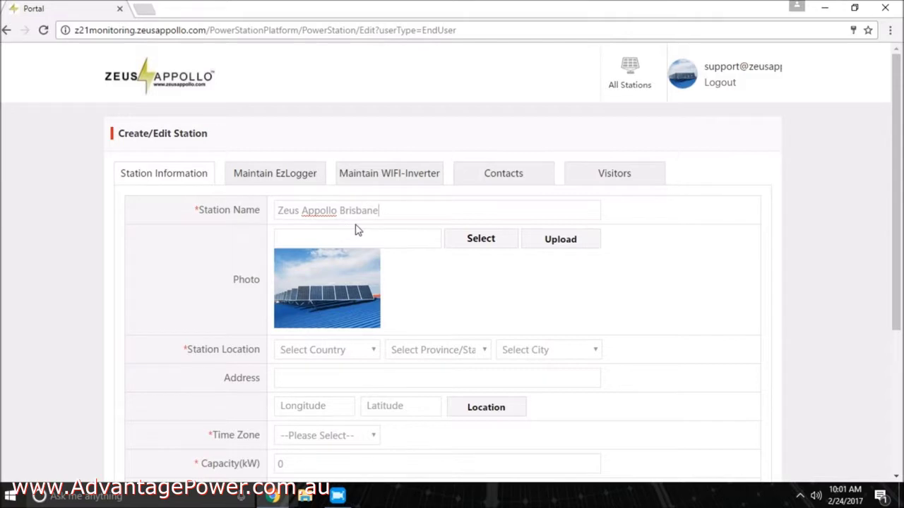
Choose the 6kW ZA Poly Fitzgibbon photo and upload it as the station picture
left_click(480, 240)
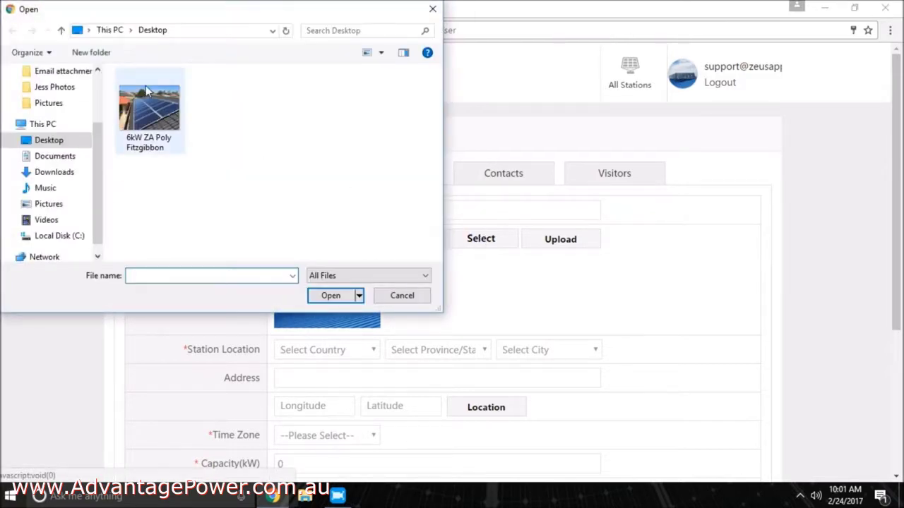
left_click(149, 151)
double_click(150, 150)
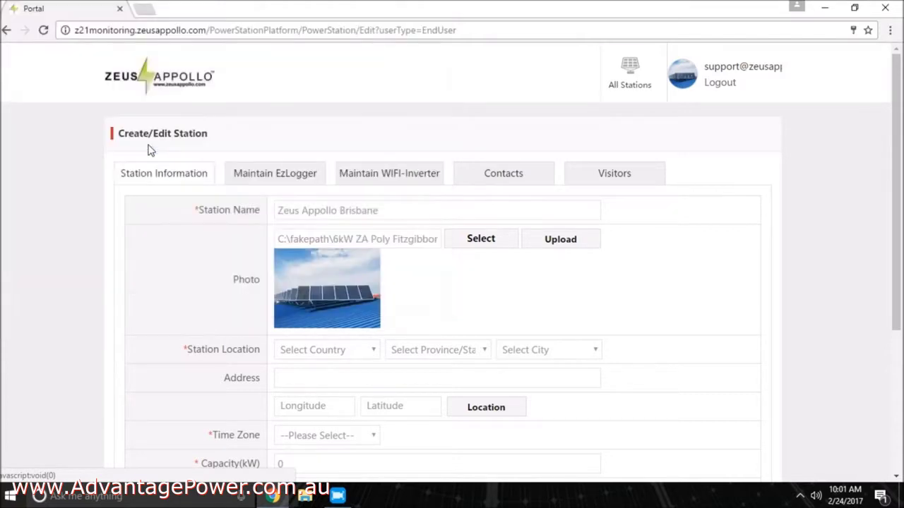
left_click(275, 173)
left_click(212, 176)
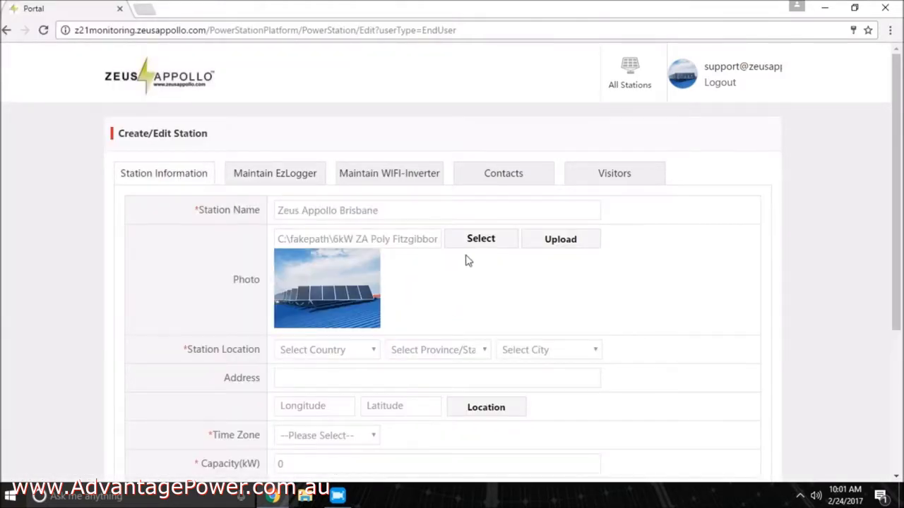
left_click(545, 244)
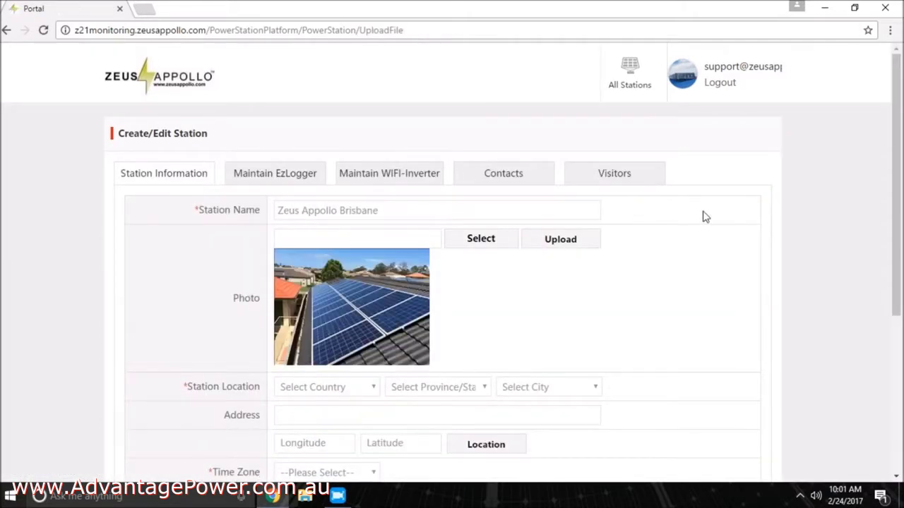
scroll(901, 293, "down", 3)
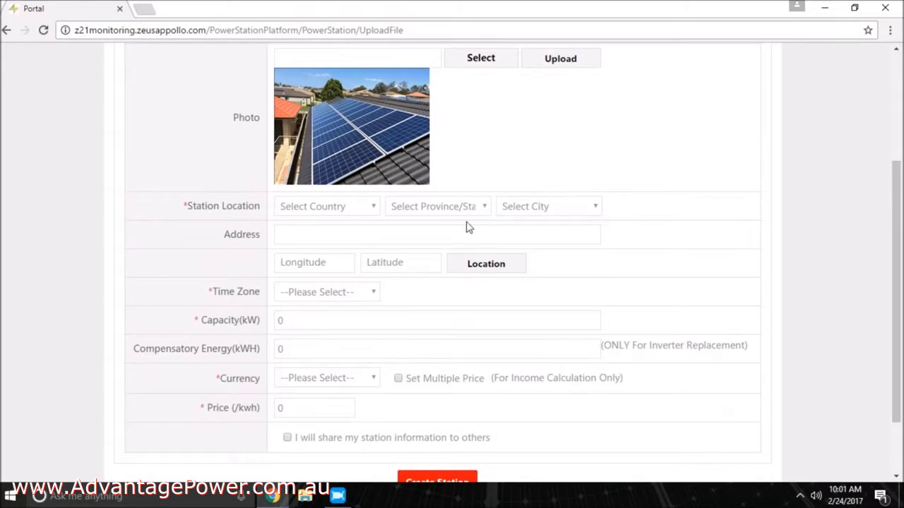
Set the station location to Australia, Queensland(QLD), Banyo
left_click(360, 207)
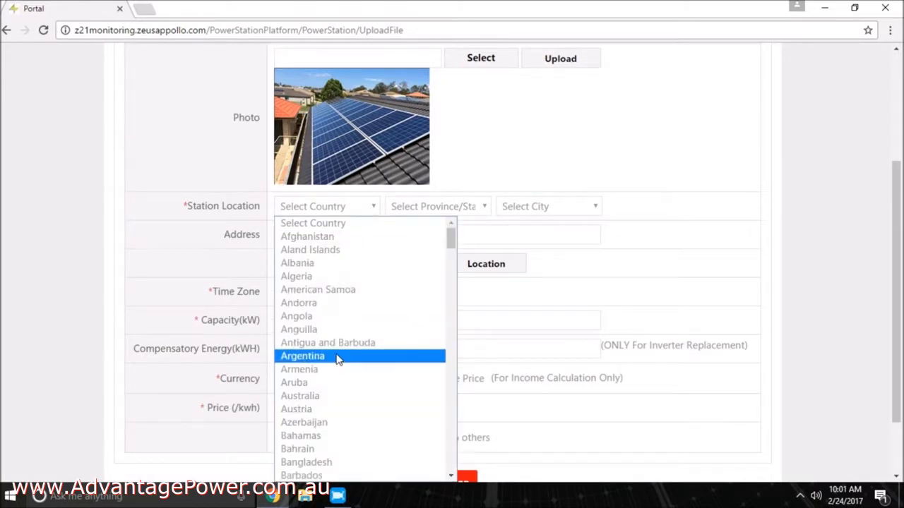
left_click(343, 399)
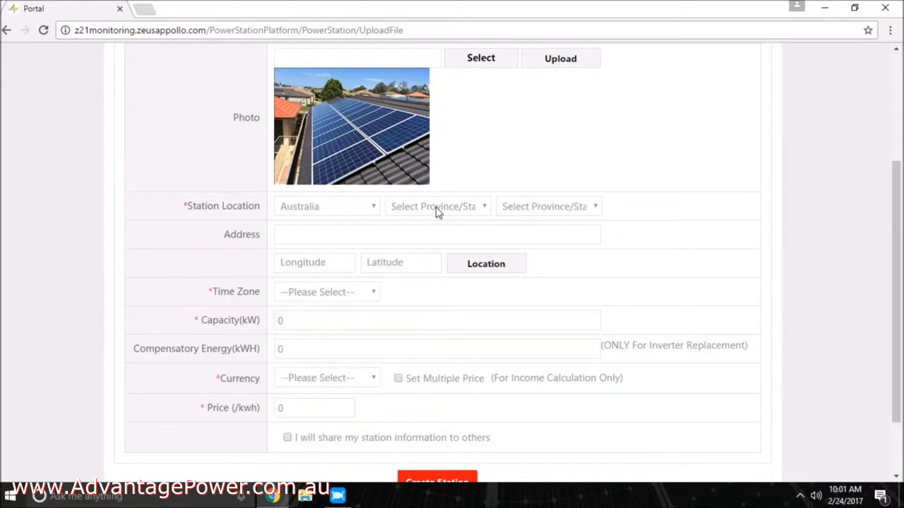
left_click(436, 209)
left_click(430, 283)
left_click(556, 211)
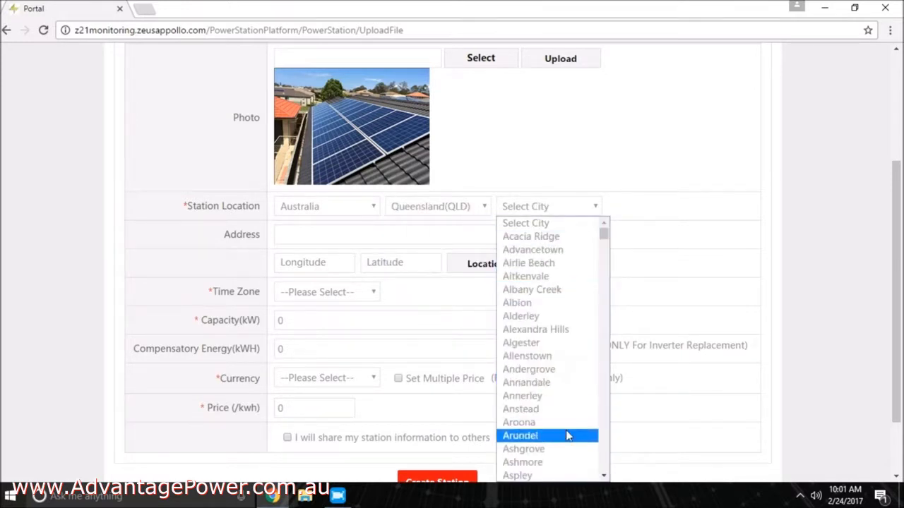
left_click(605, 476)
scroll(604, 476, "down", 3)
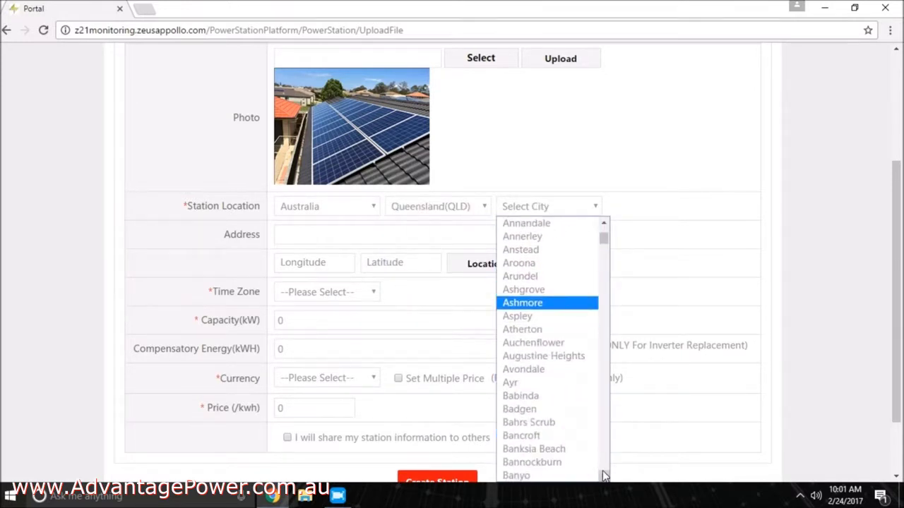
left_click(551, 453)
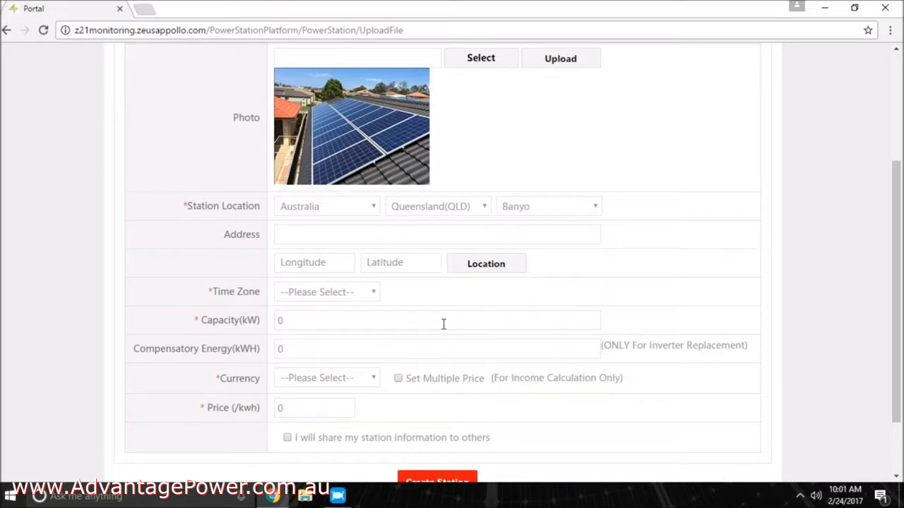
Fill in the station's street address in the Address field
left_click(324, 228)
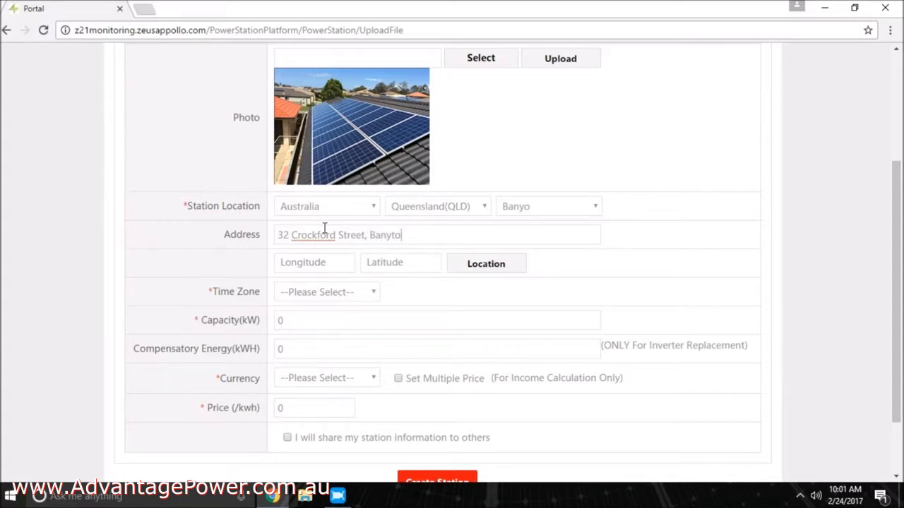
left_click(348, 301)
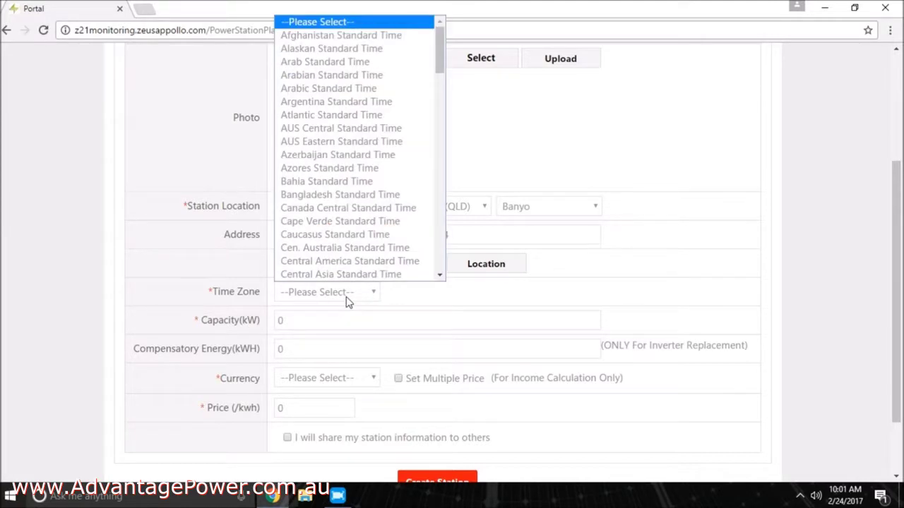
Set the time zone to AUS Eastern Standard Time and the capacity to 6 kW
left_click(369, 145)
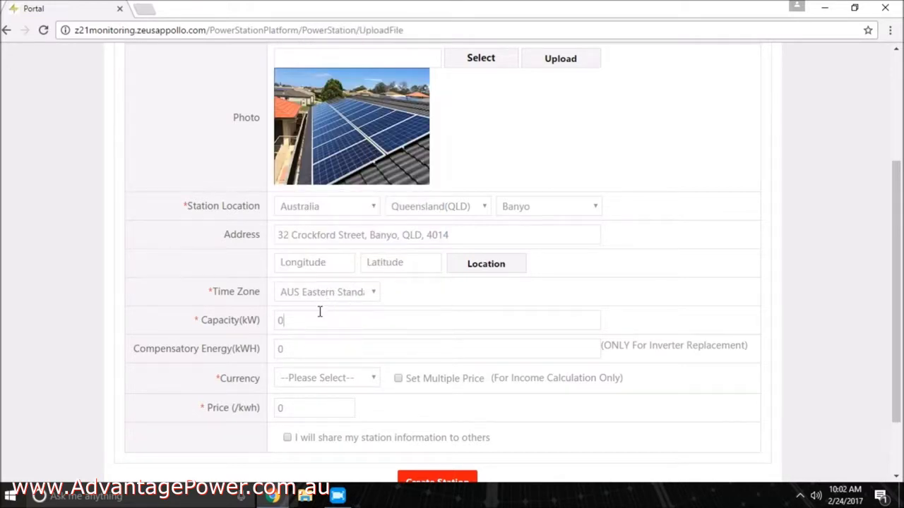
left_click_drag(320, 311, 228, 306)
type("6")
Set the currency to $ (AUD) and the electricity price to 0.28 per kWh
left_click(356, 382)
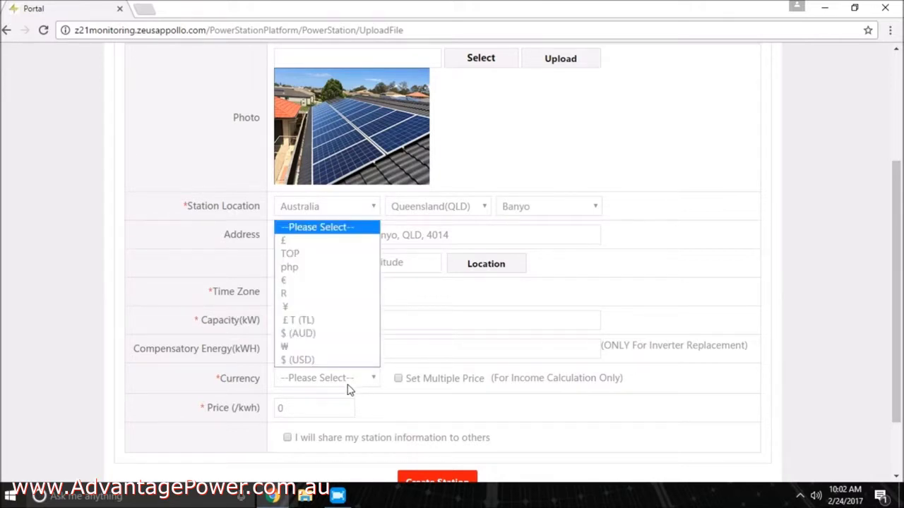
left_click(321, 341)
double_click(323, 409)
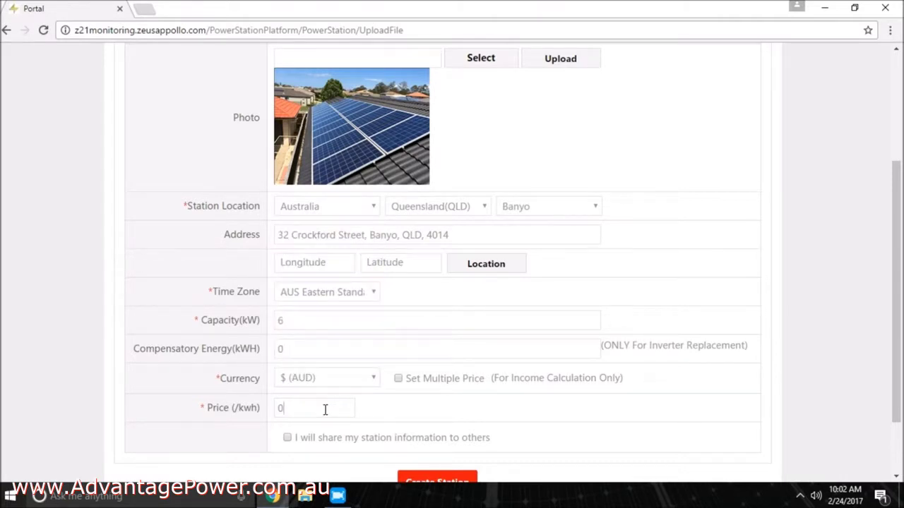
type("0.28")
scroll(900, 345, "down", 1)
left_click_drag(900, 345, 900, 238)
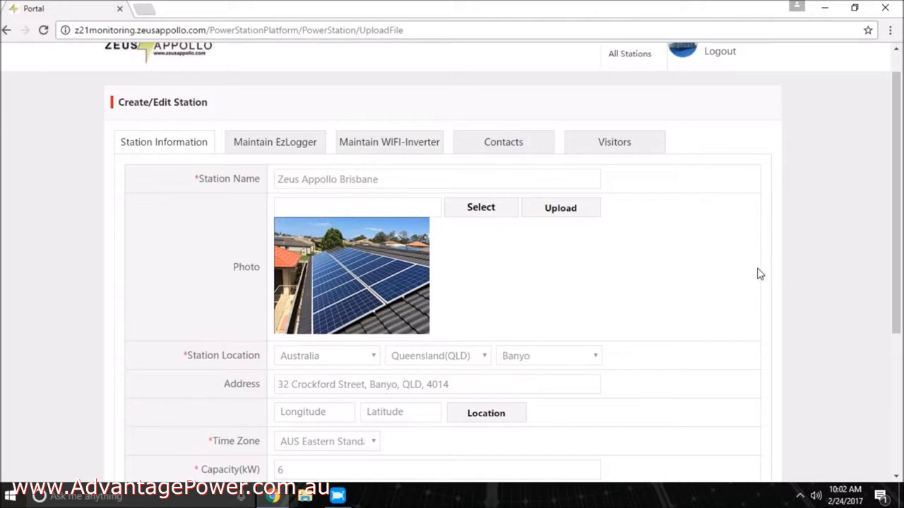
Look through the station's setup sections and settle on the Wi-Fi inverter section
left_click(541, 148)
left_click(404, 157)
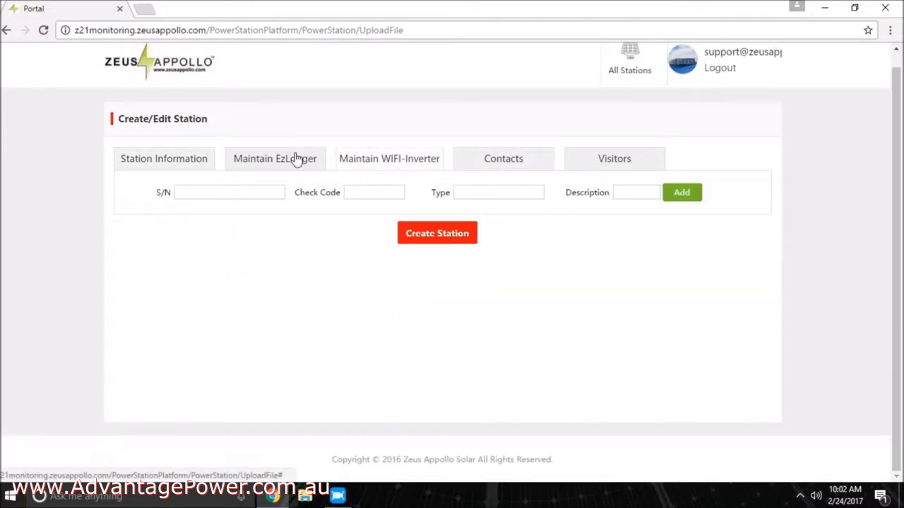
left_click(201, 163)
left_click(275, 159)
left_click(379, 162)
Add Wi-Fi inverter 35048ESU17100013 with its check code and type Z21 to the station
left_click(276, 190)
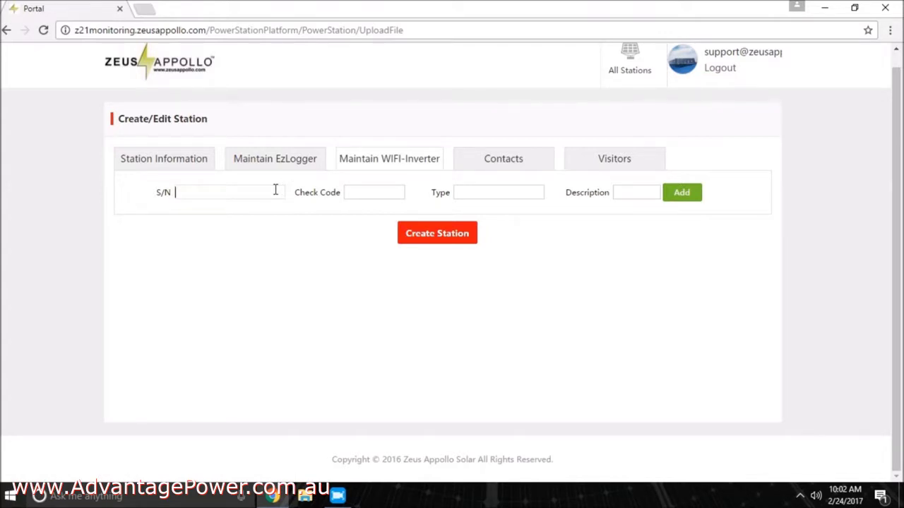
left_click(366, 192)
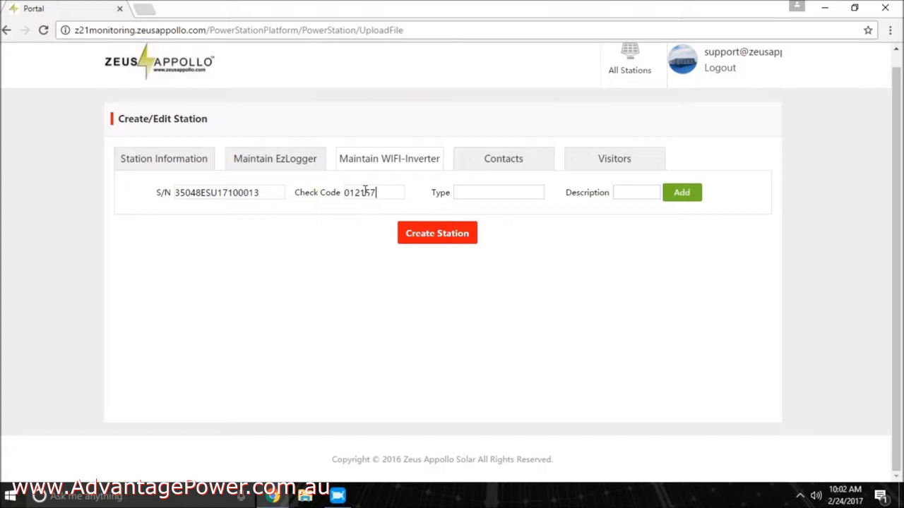
left_click(469, 192)
left_click(688, 195)
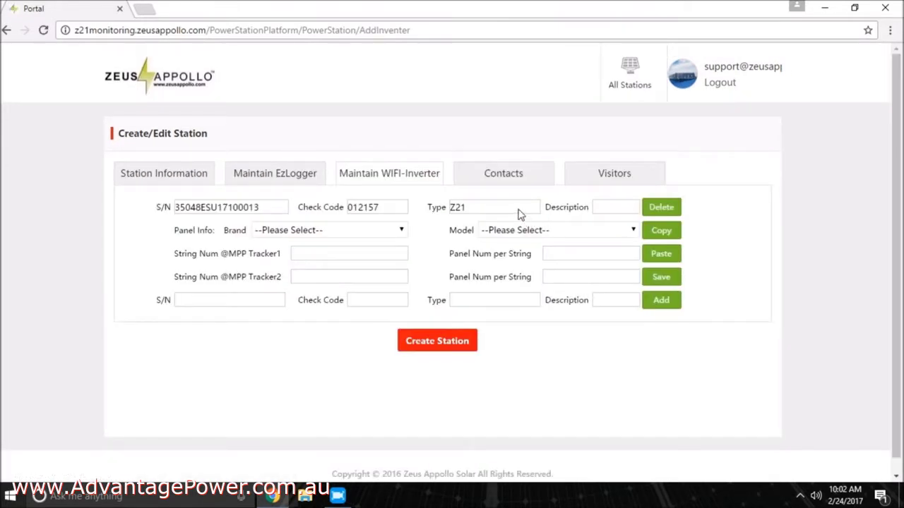
left_click(518, 182)
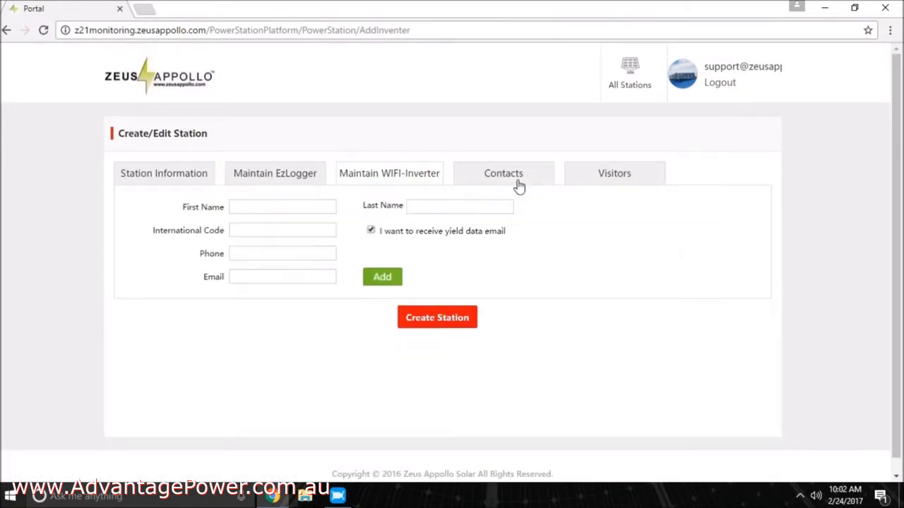
Add a station contact with first and last name, phone number and e-mail, receiving yield emails
left_click(317, 203)
type("Zeus")
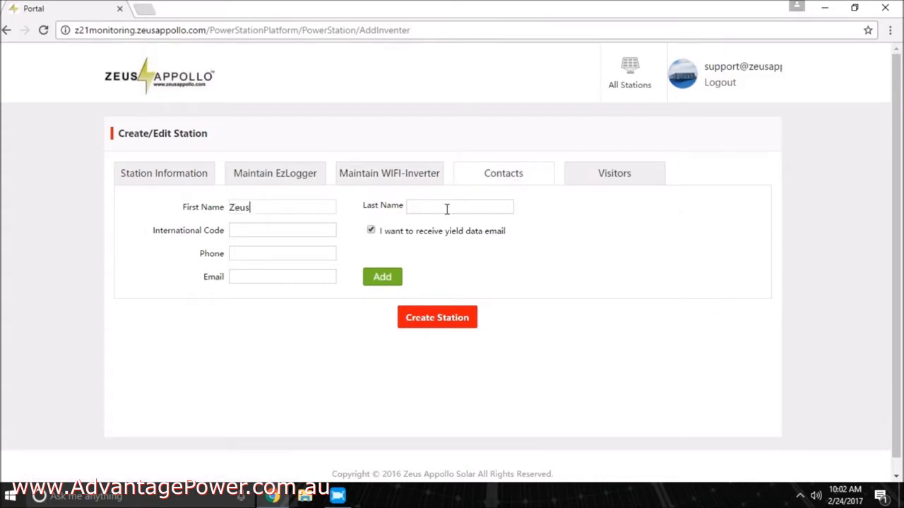
left_click(446, 209)
type("Appollo")
left_click(258, 257)
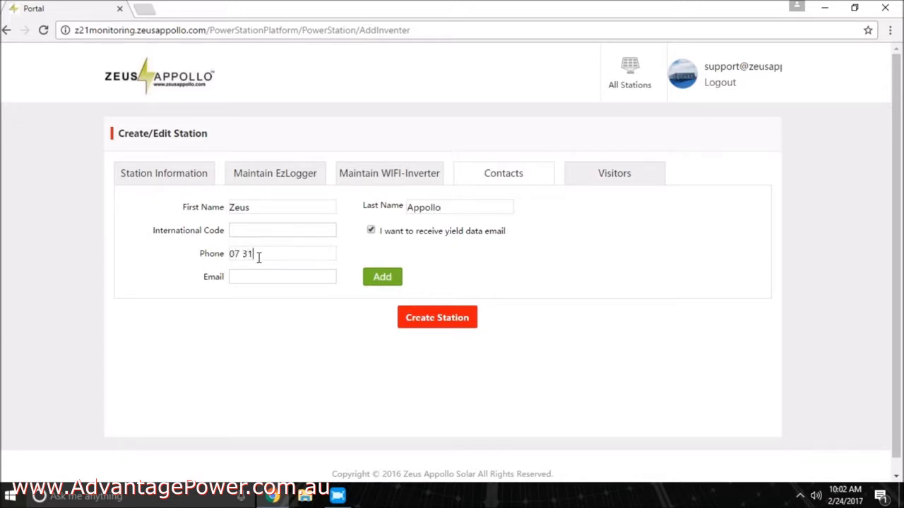
left_click(273, 279)
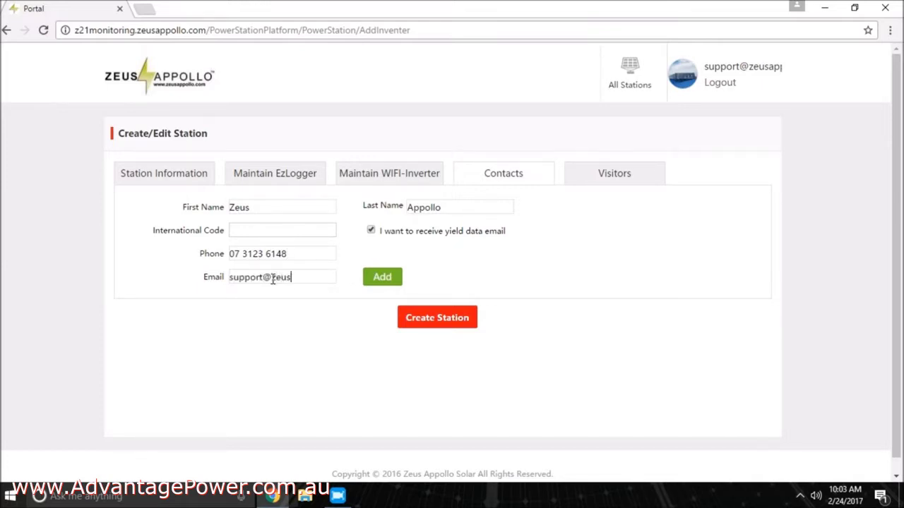
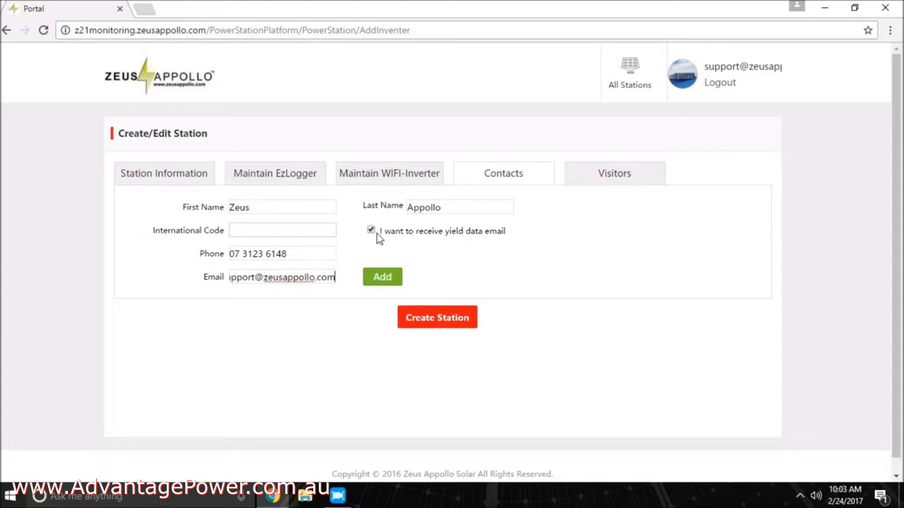
left_click(386, 285)
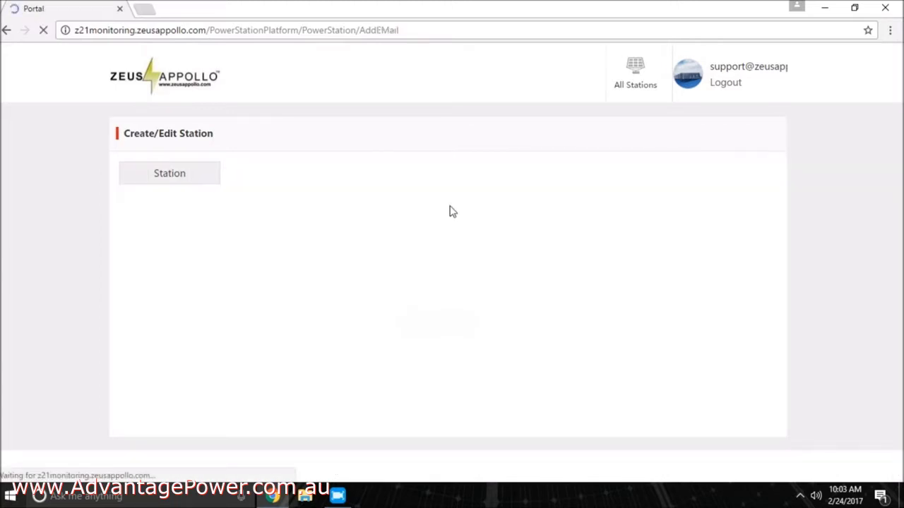
Return to Station Information, create the Zeus Appollo Brisbane station and confirm the Success alert
left_click(595, 182)
left_click(397, 180)
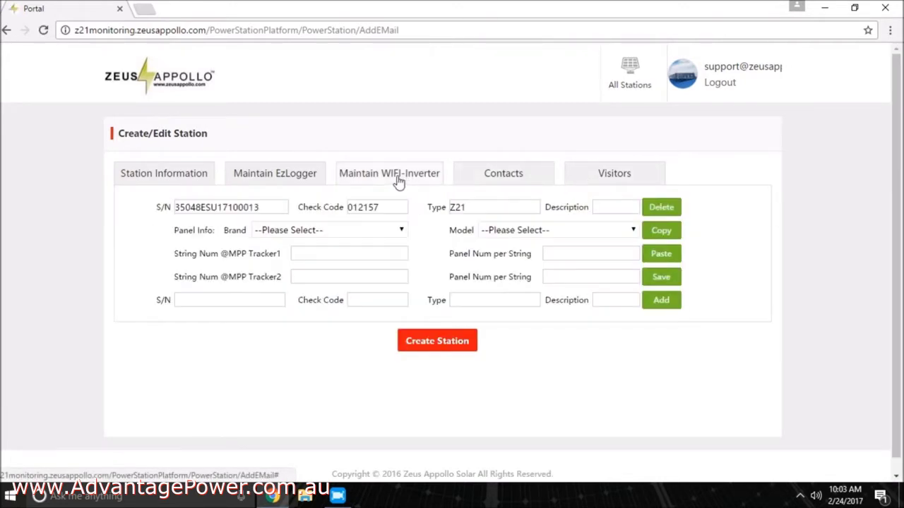
left_click(316, 178)
left_click(204, 176)
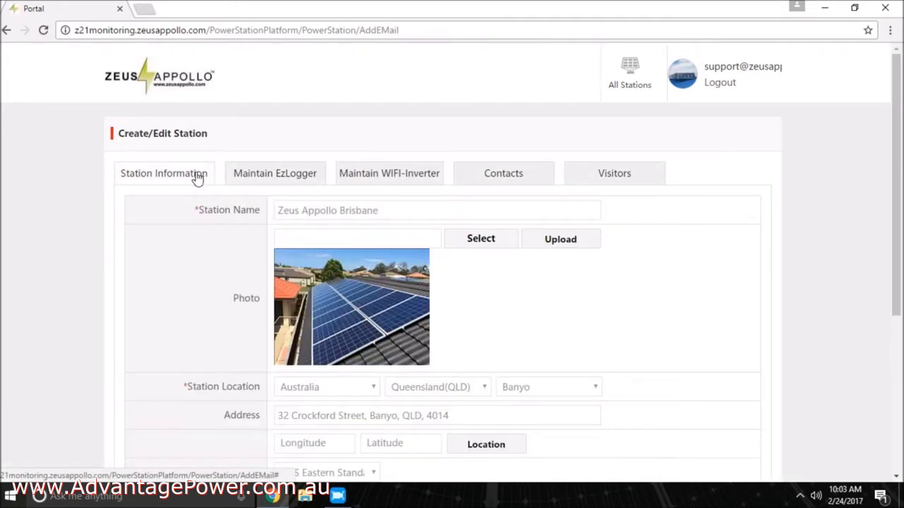
left_click_drag(896, 216, 901, 372)
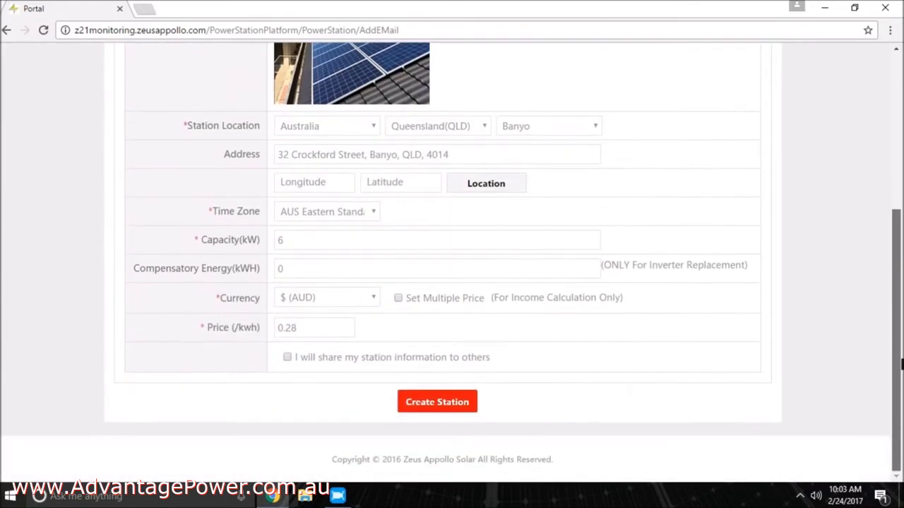
left_click(439, 406)
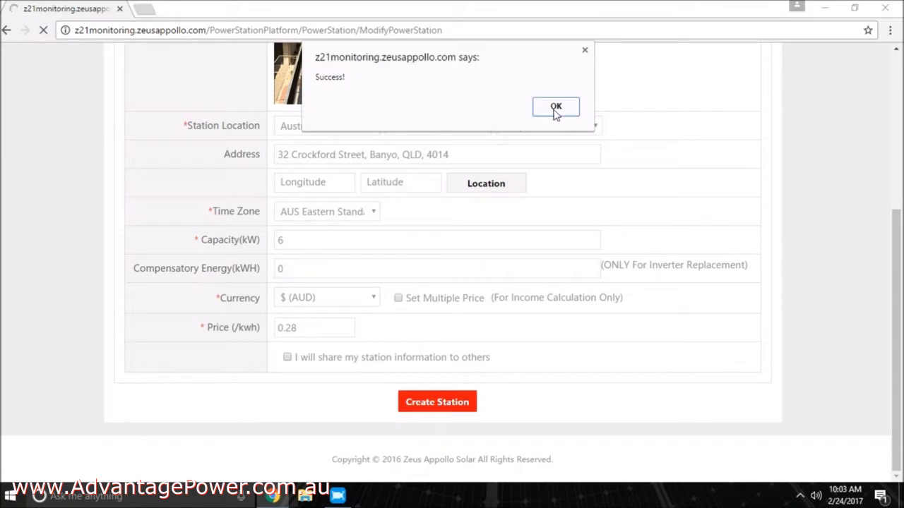
left_click(557, 109)
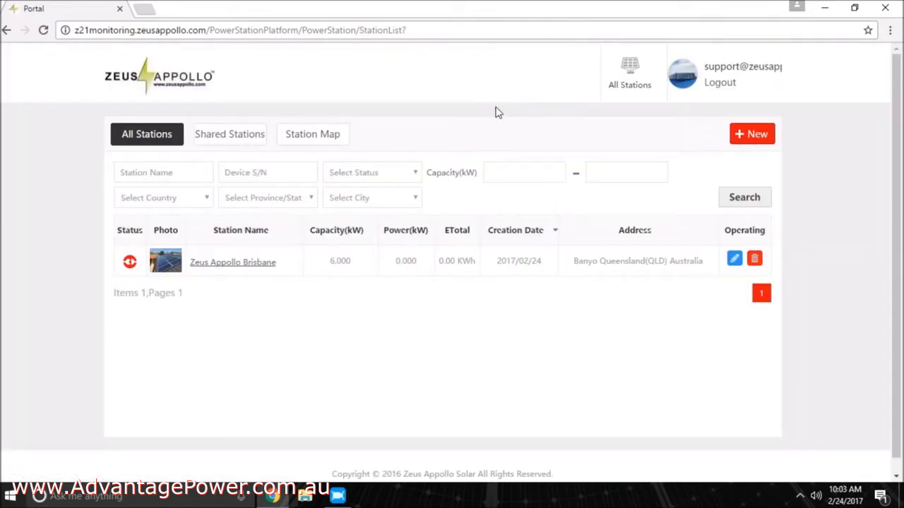
Open the Zeus Appollo Brisbane dashboard and switch its chart to Energy (kWh)
left_click(245, 266)
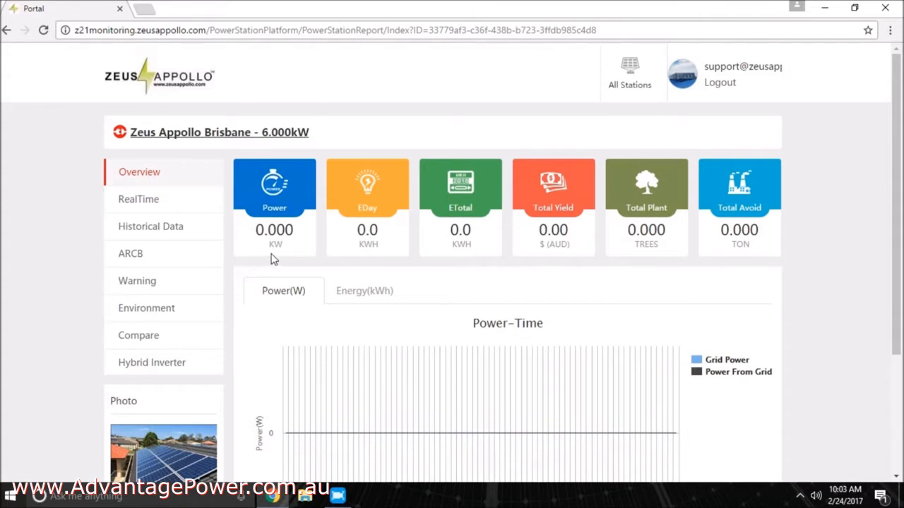
left_click(331, 291)
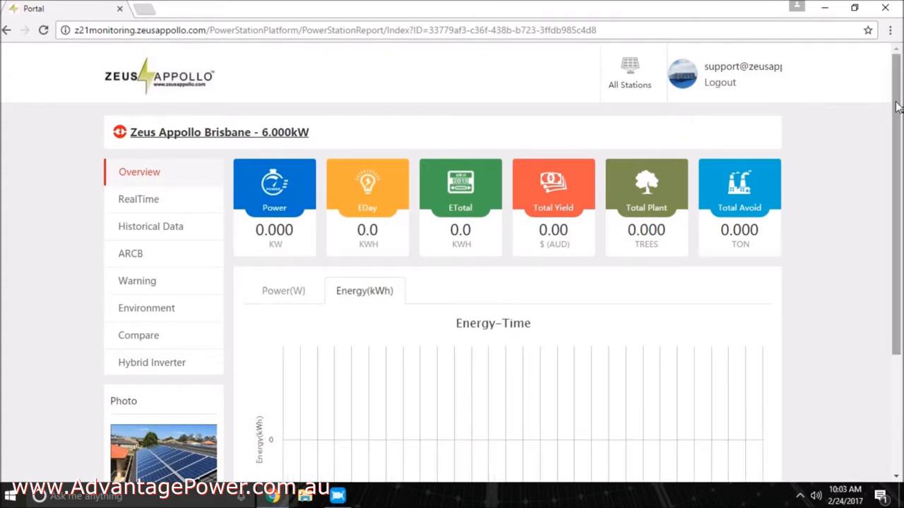
left_click_drag(898, 108, 901, 219)
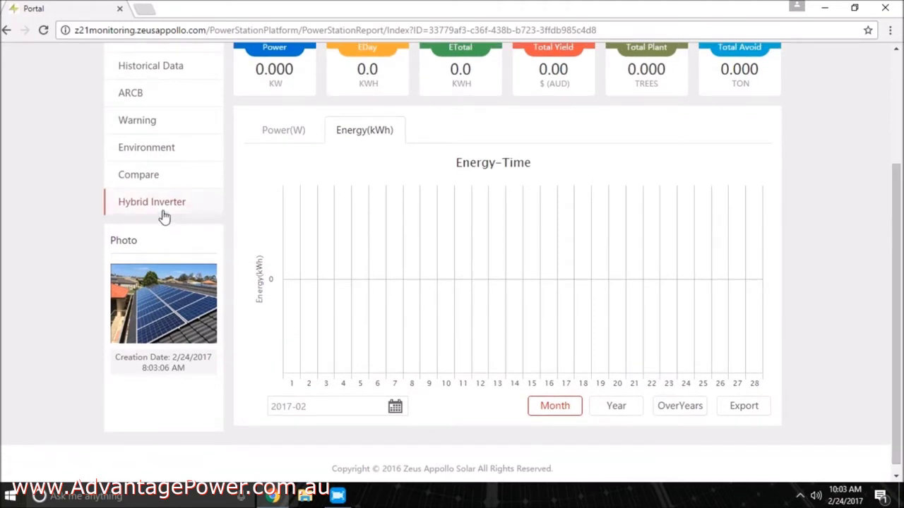
left_click(166, 202)
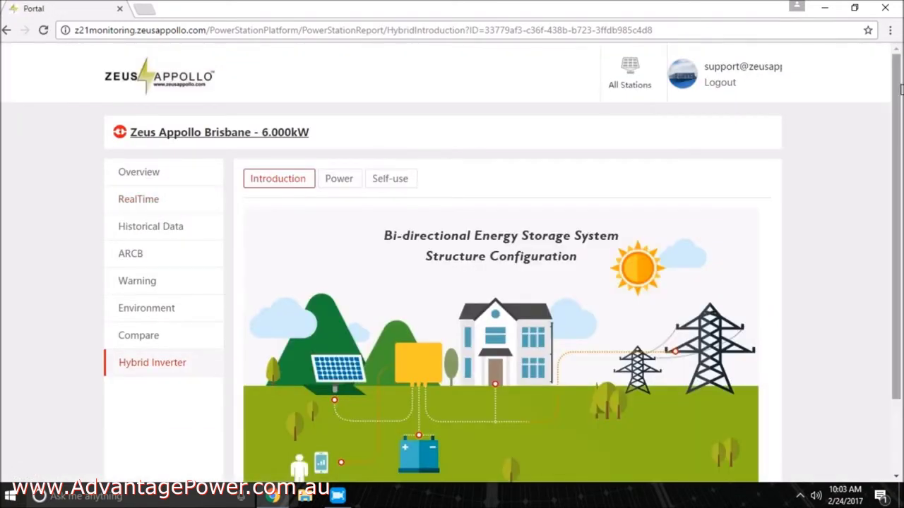
Review the inverter's RealTime and Historical Data views, then return to the Hybrid Inverter introduction
left_click_drag(901, 91, 901, 132)
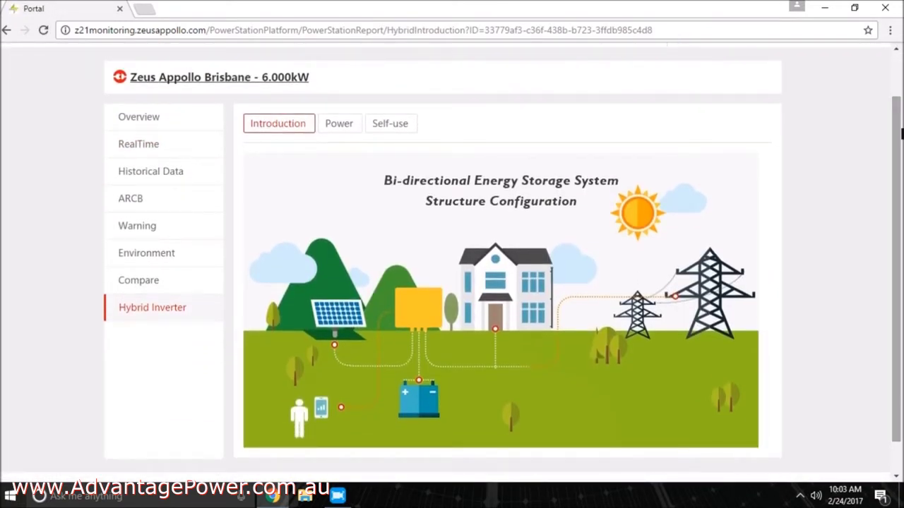
left_click(156, 148)
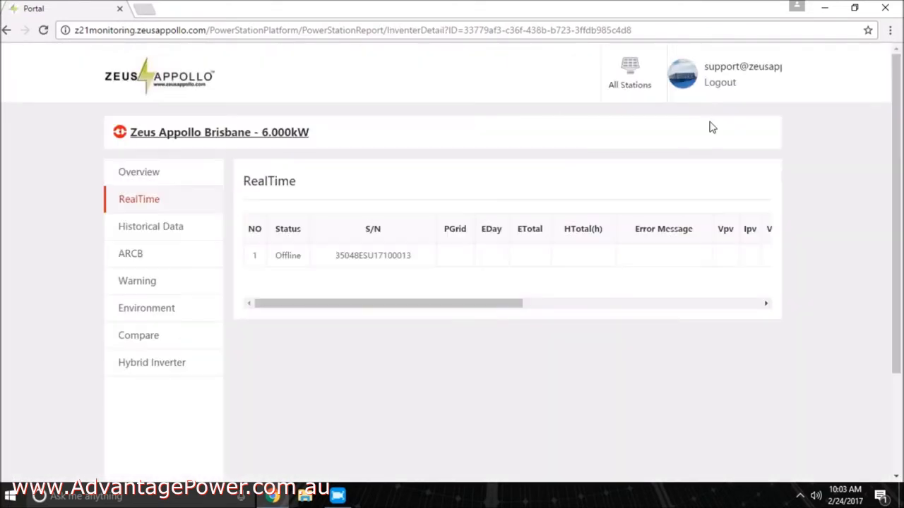
left_click_drag(901, 130, 901, 127)
left_click_drag(478, 280, 490, 297)
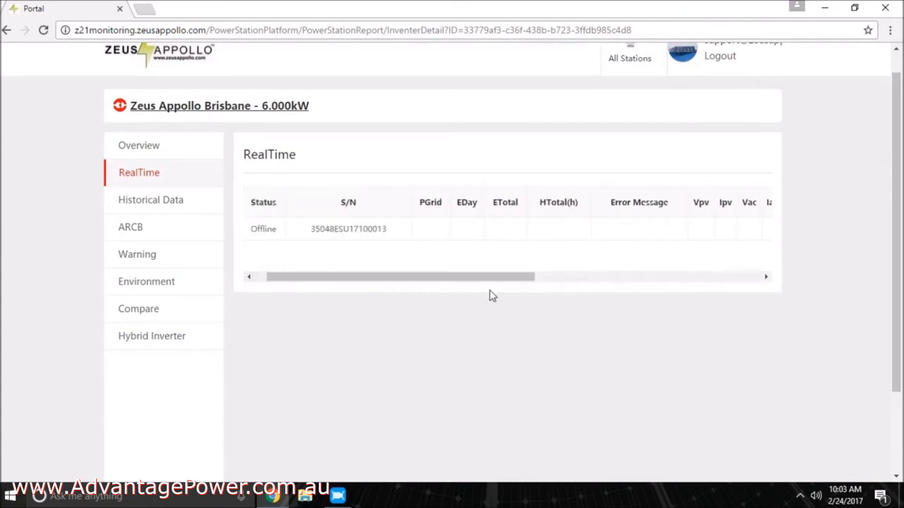
left_click(170, 204)
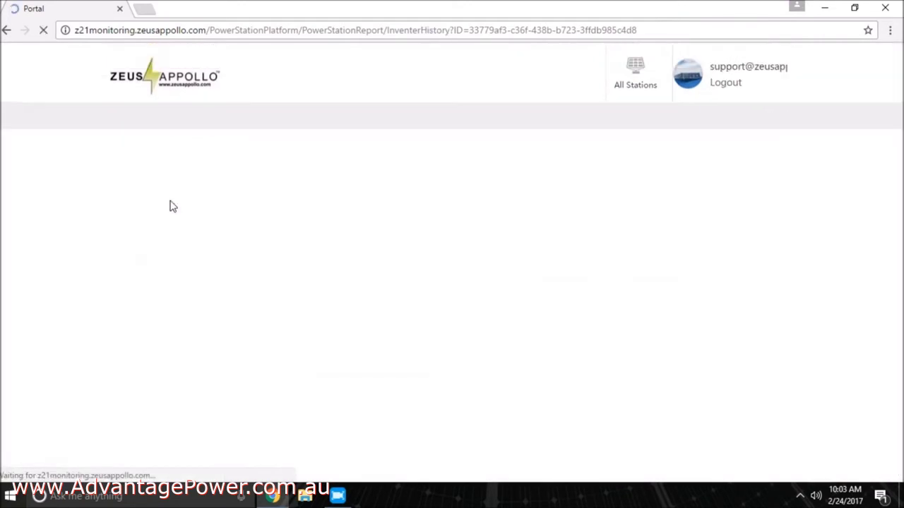
left_click_drag(901, 127, 901, 204)
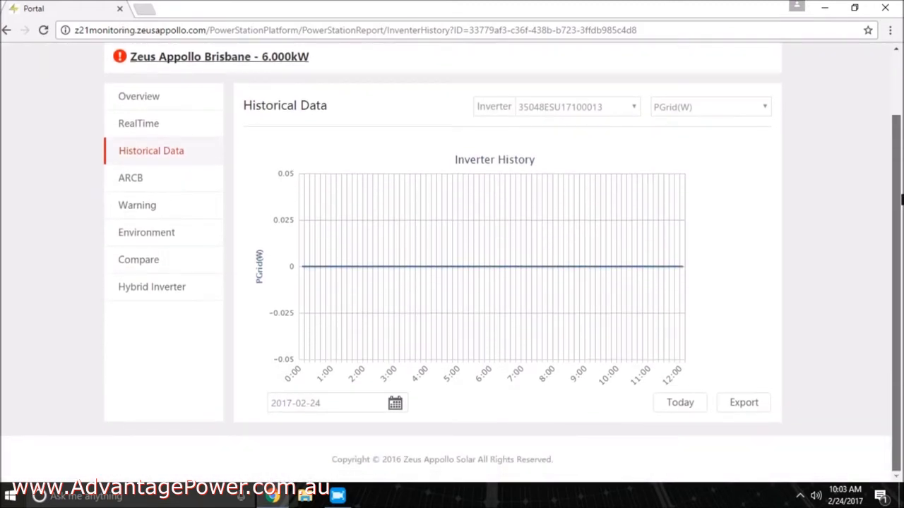
left_click(139, 297)
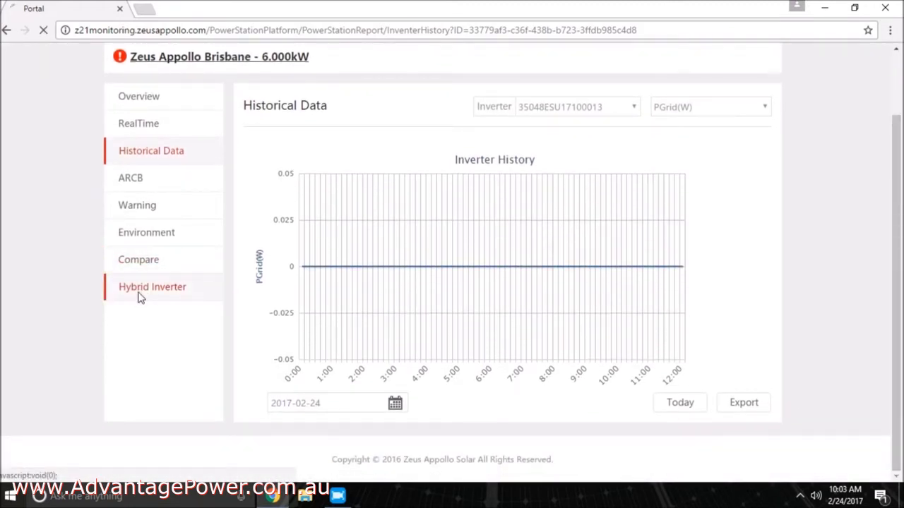
left_click_drag(901, 142, 901, 203)
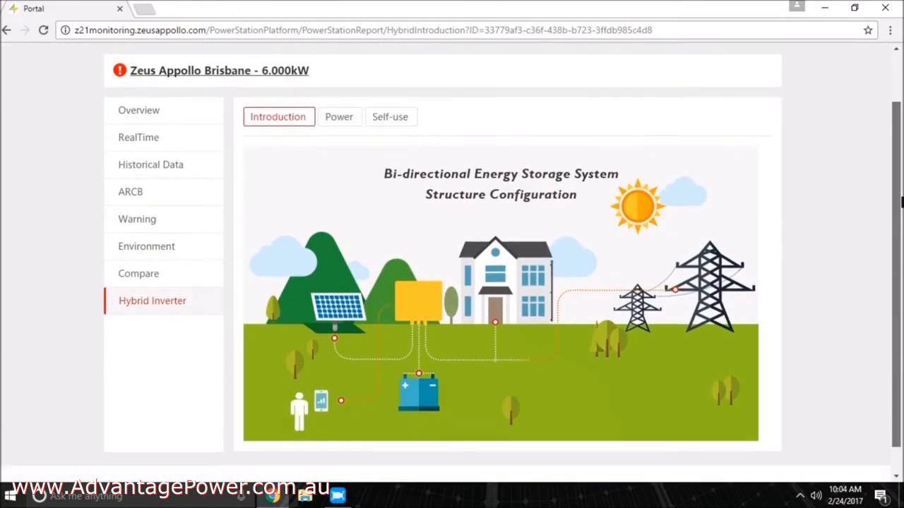